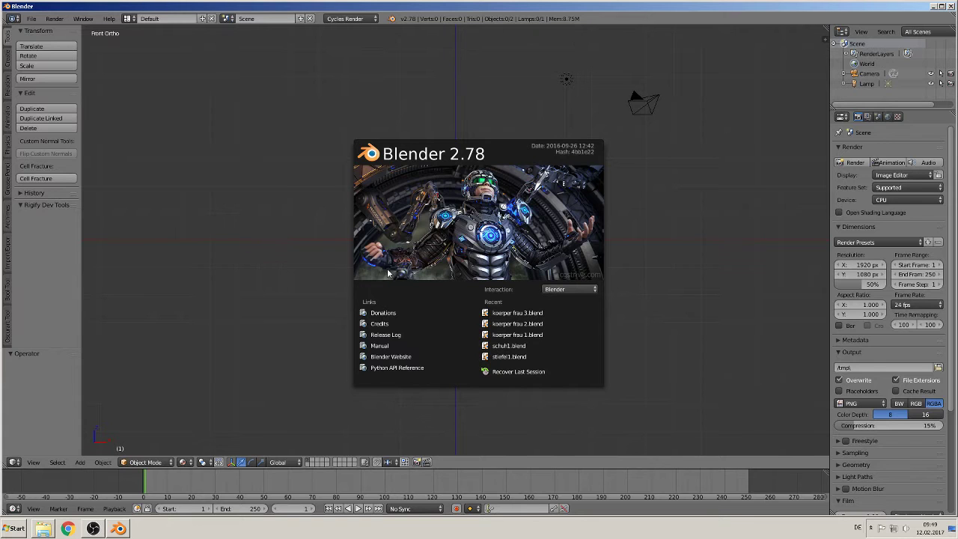
Step: Close the splash screen and add a 32-vertex circle mesh at the scene centre
{"action": "left_click", "coordinate": [303, 251]}
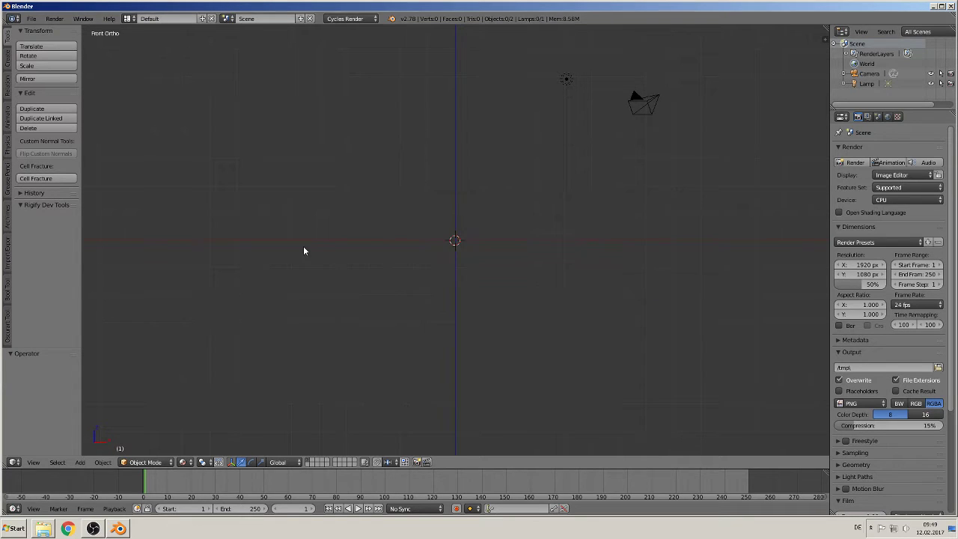
{"action": "left_click", "coordinate": [80, 464]}
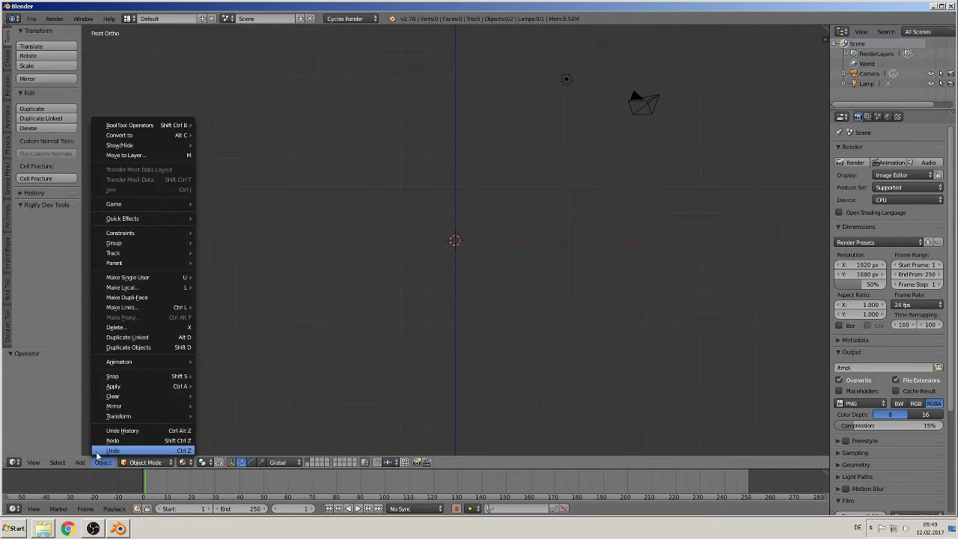
{"action": "mouse_move", "coordinate": [93, 450]}
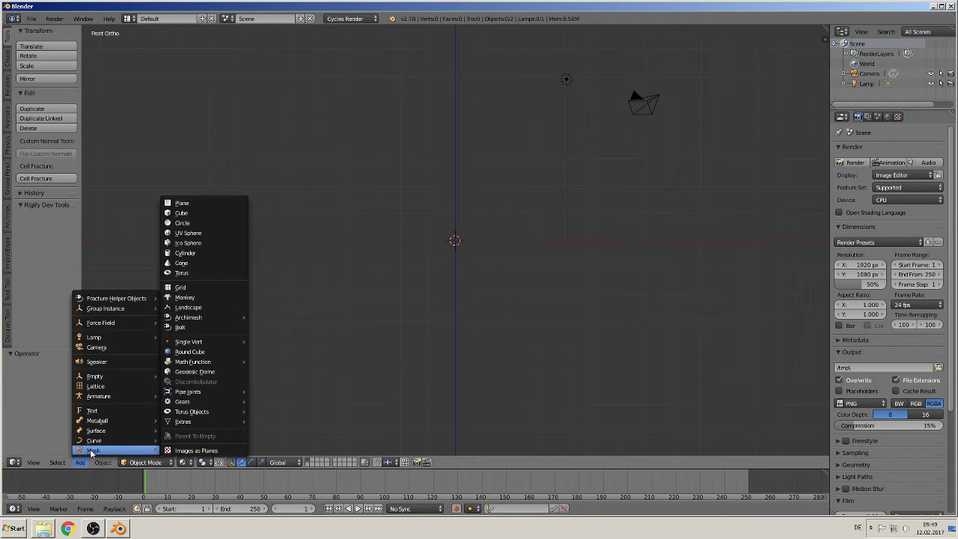
{"action": "left_click", "coordinate": [181, 223]}
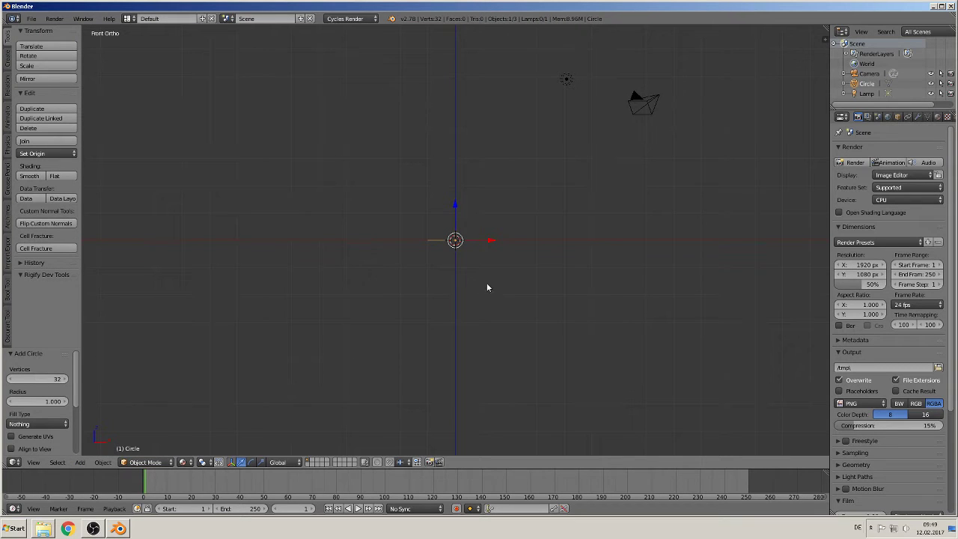
Step: Tilt and zoom the view, then enable on-screen display of pressed keys
{"action": "middle_click_drag", "start_coordinate": [491, 275], "coordinate": [459, 291]}
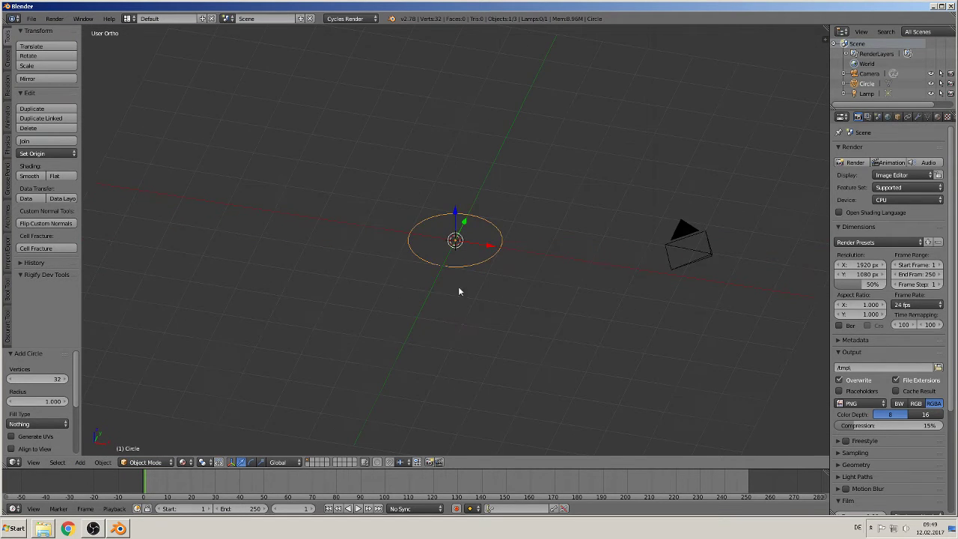
{"action": "scroll", "coordinate": [459, 291], "scroll_direction": "up", "scroll_amount": 2}
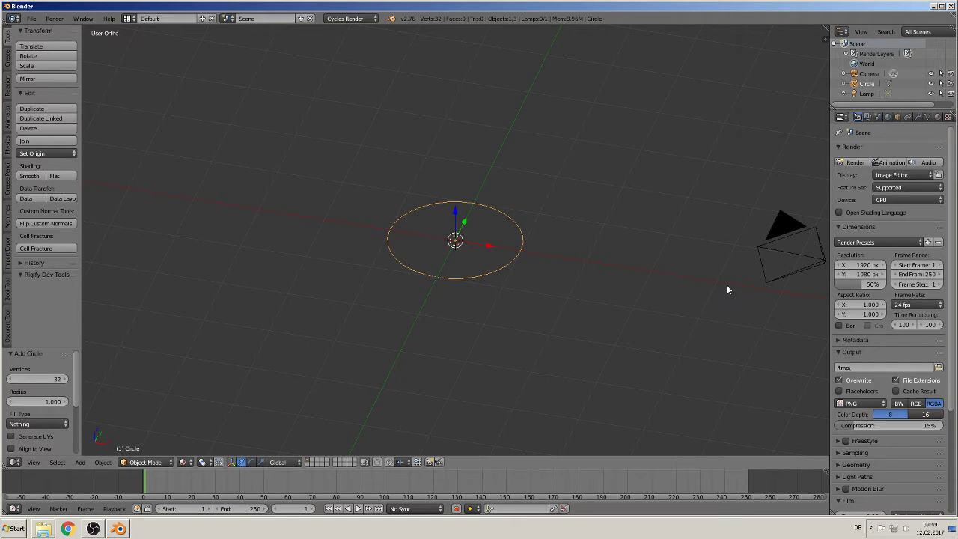
{"action": "key", "text": "n"}
{"action": "scroll", "coordinate": [780, 397], "scroll_direction": "down", "scroll_amount": 10}
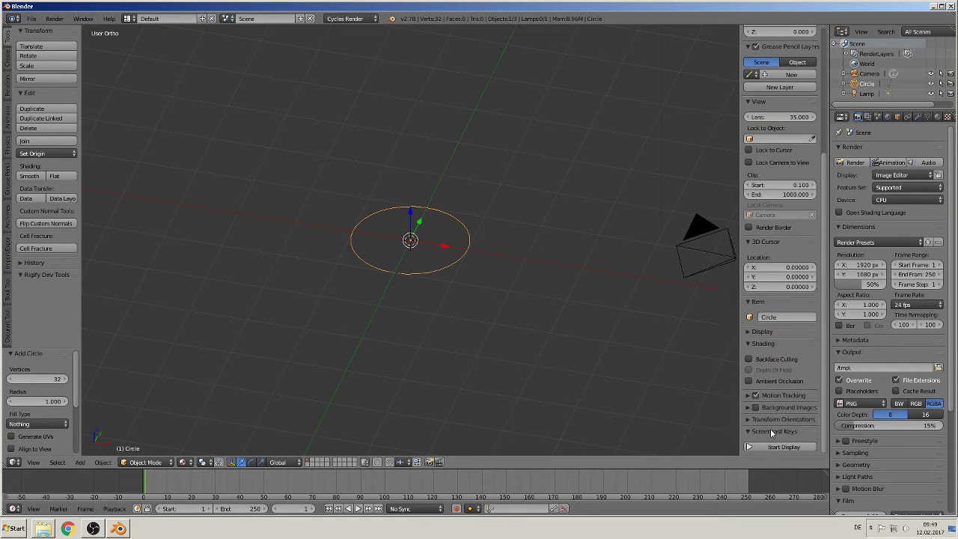
{"action": "left_click", "coordinate": [774, 447]}
Step: In Edit Mode, checker-deselect the circle with Nth 3 and Skip 2, leaving 16 vertices selected
{"action": "key", "text": "n"}
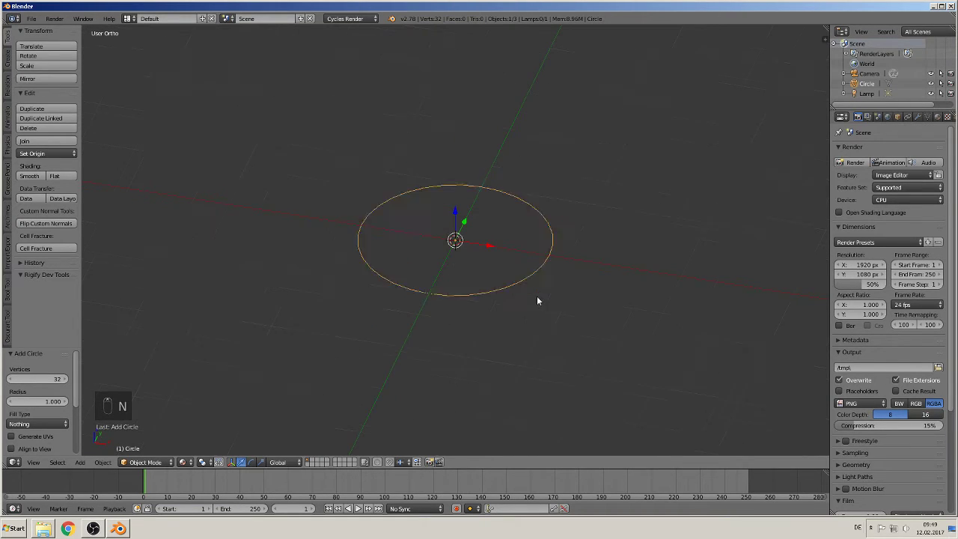
{"action": "key", "text": "Tab"}
{"action": "scroll", "coordinate": [516, 322], "scroll_direction": "up", "scroll_amount": 1}
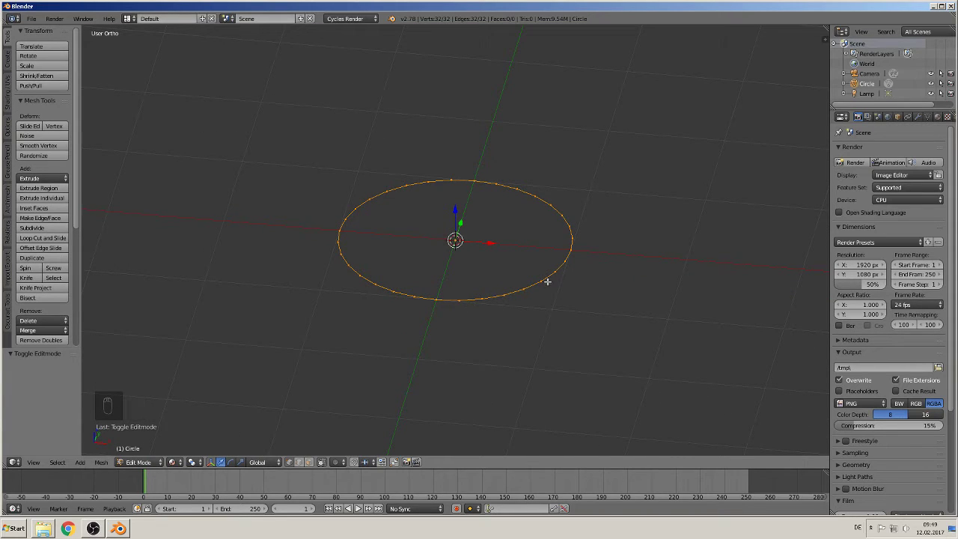
{"action": "left_click", "coordinate": [60, 464]}
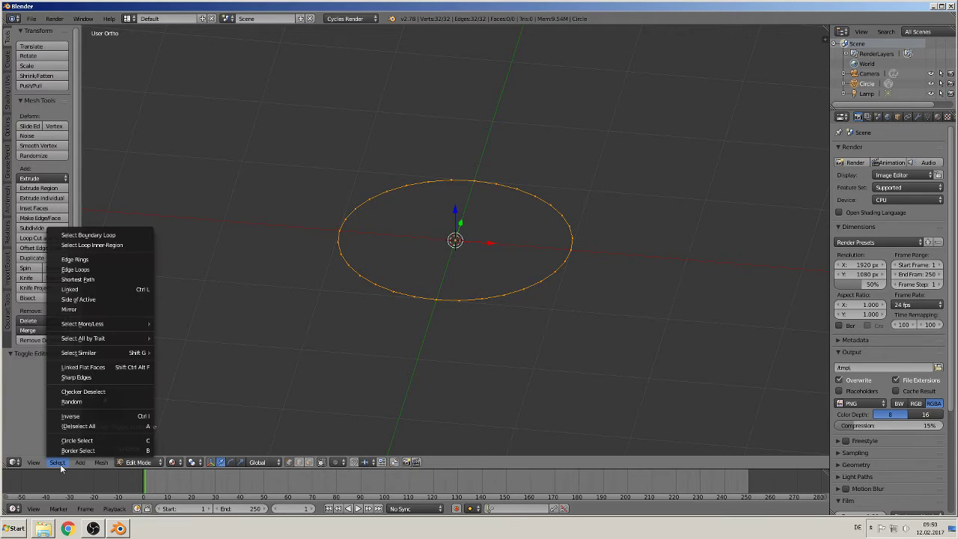
{"action": "left_click", "coordinate": [82, 391]}
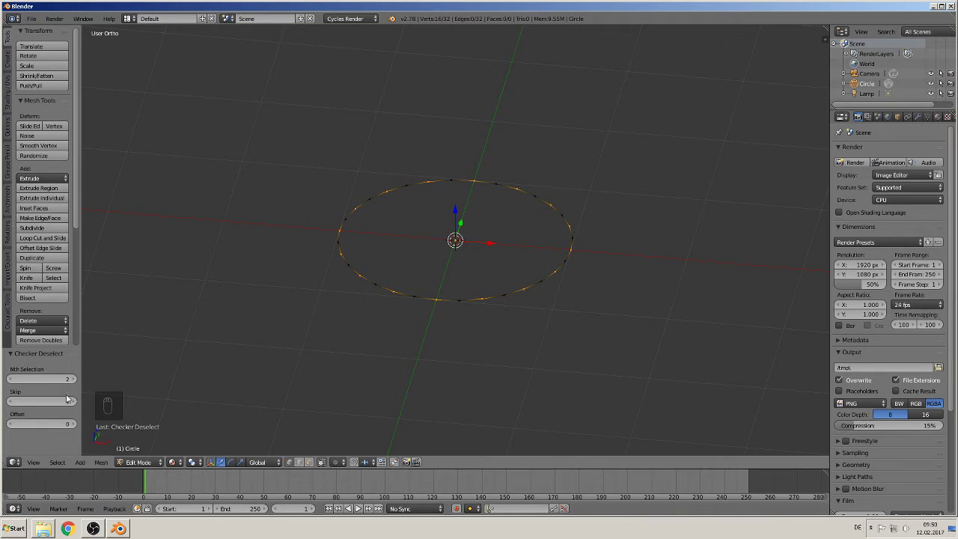
{"action": "left_click", "coordinate": [73, 402]}
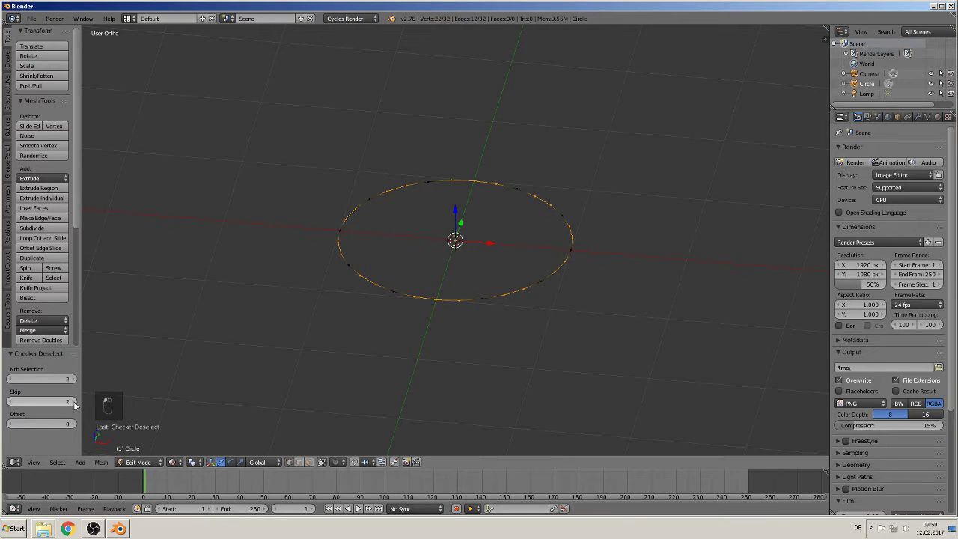
{"action": "left_click", "coordinate": [74, 401]}
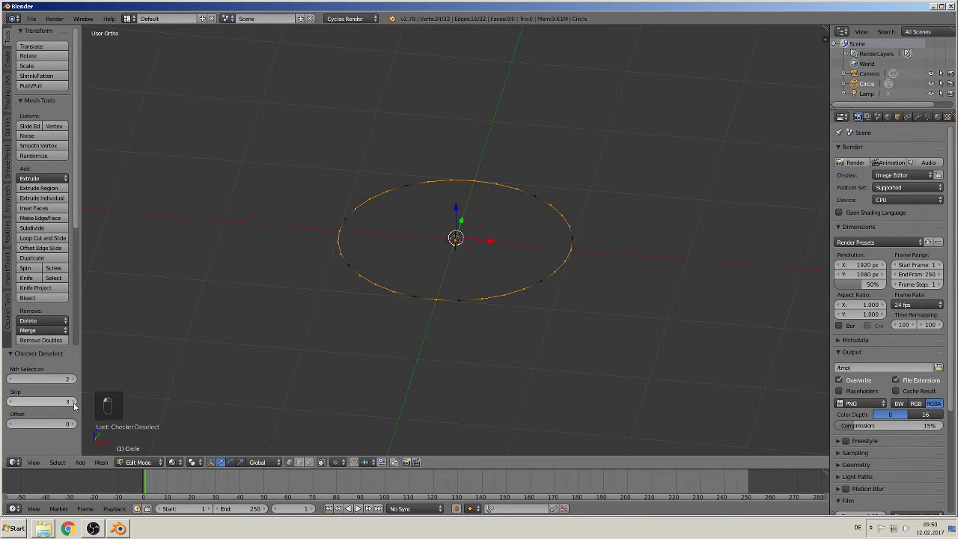
{"action": "left_click", "coordinate": [11, 401]}
{"action": "left_click", "coordinate": [74, 379]}
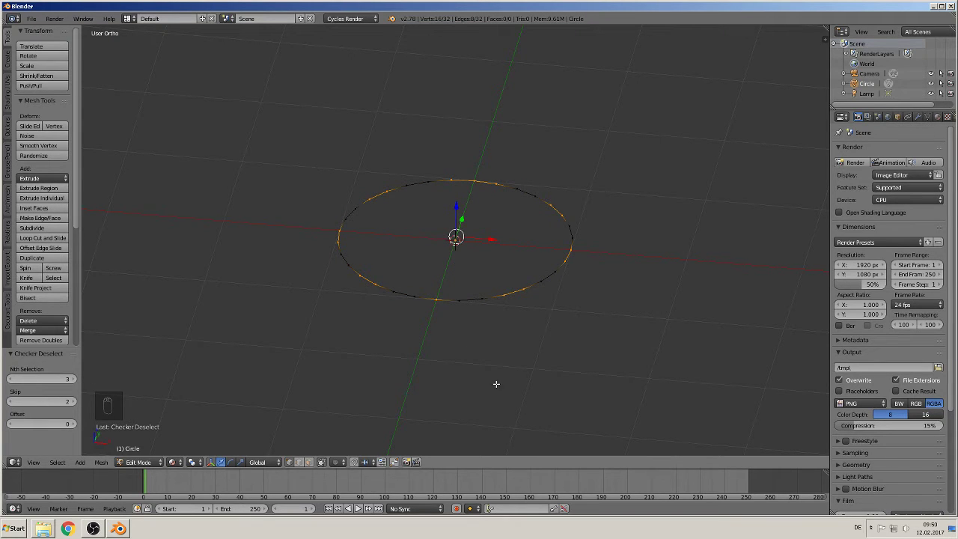
Step: Lower the selected vertices 0.188 on Z into a zigzag ring, then select all vertices
{"action": "middle_click_drag", "start_coordinate": [496, 384], "coordinate": [514, 299]}
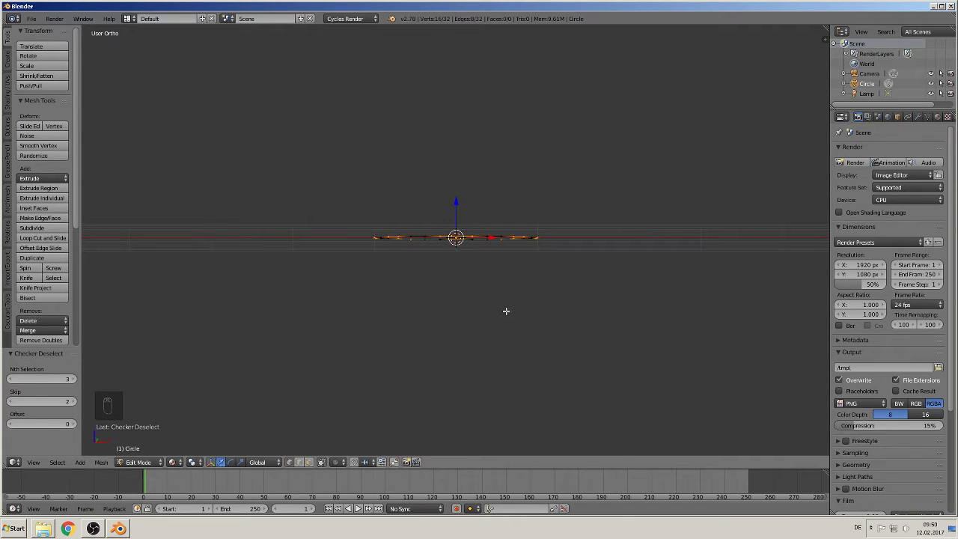
{"action": "middle_click_drag", "start_coordinate": [506, 310], "coordinate": [500, 347]}
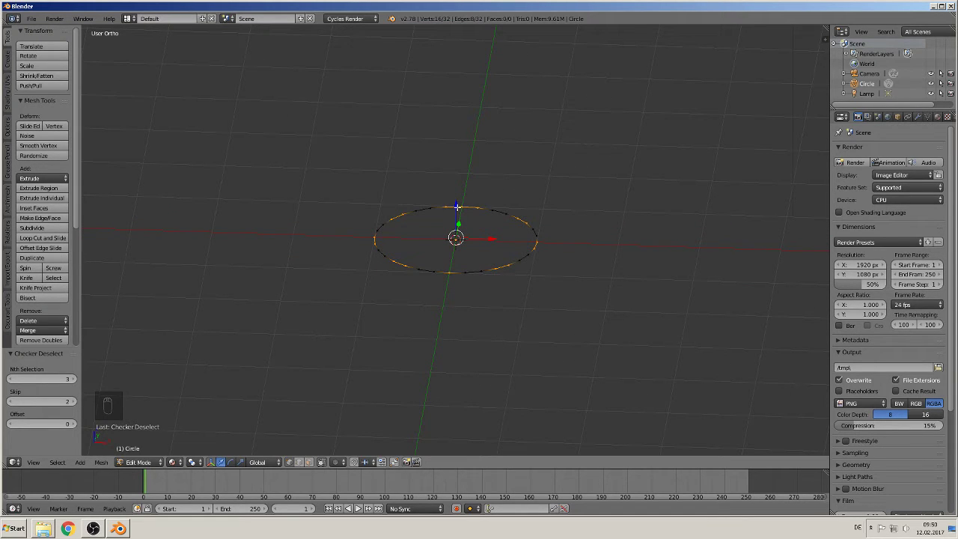
{"action": "left_click_drag", "start_coordinate": [456, 206], "coordinate": [456, 221]}
{"action": "middle_click_drag", "start_coordinate": [466, 347], "coordinate": [493, 291]}
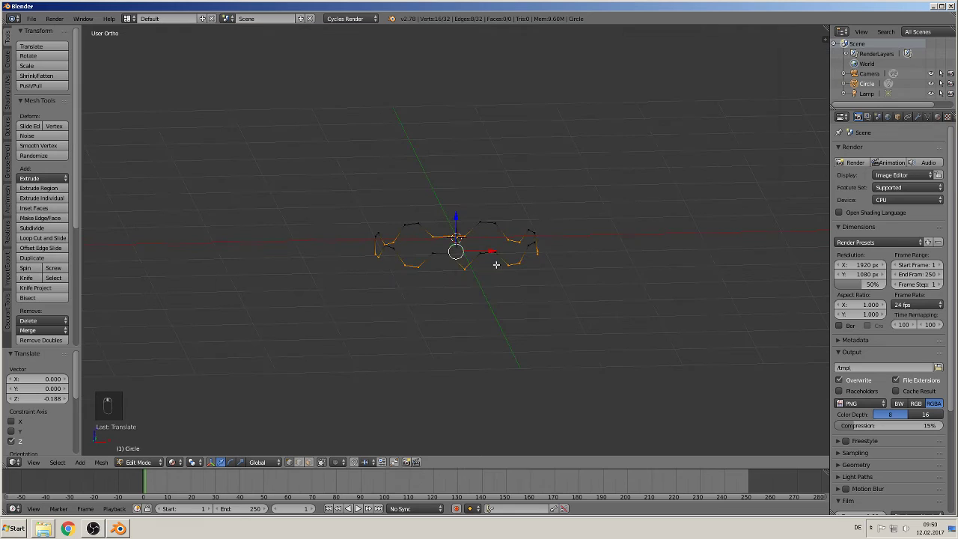
{"action": "key", "text": "a"}
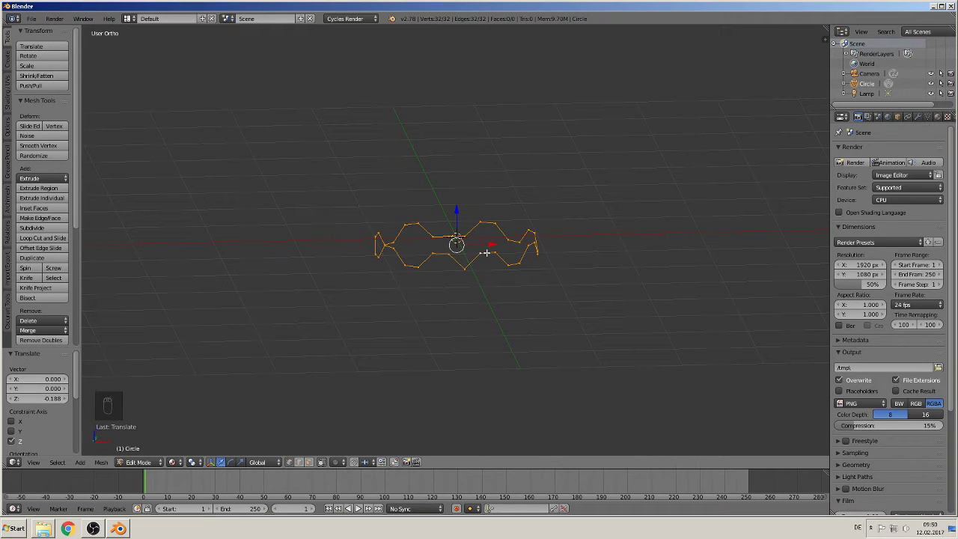
Step: Extrude the ring upward and flatten the new top ring with scale Z 0
{"action": "key", "text": "e"}
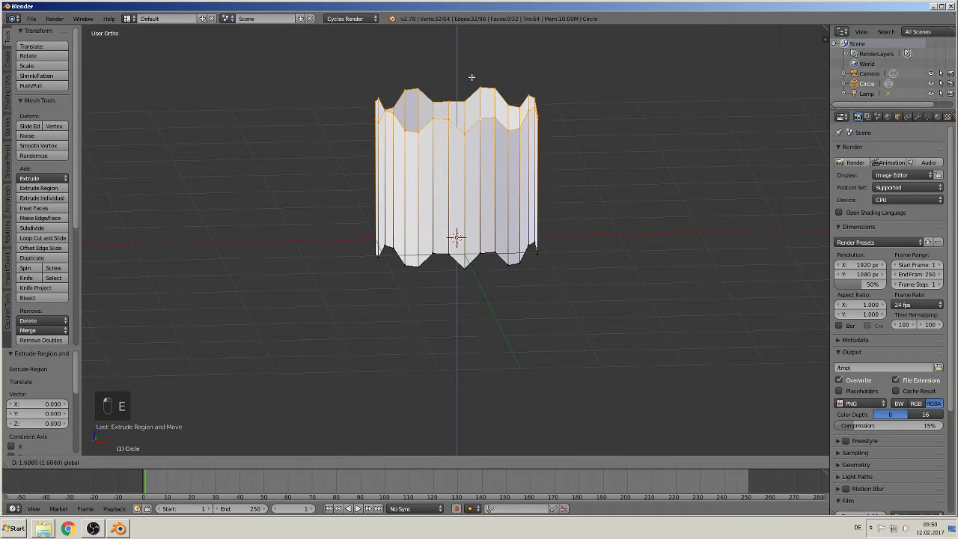
{"action": "left_click", "coordinate": [470, 87]}
{"action": "key", "text": "s"}
{"action": "key", "text": "z"}
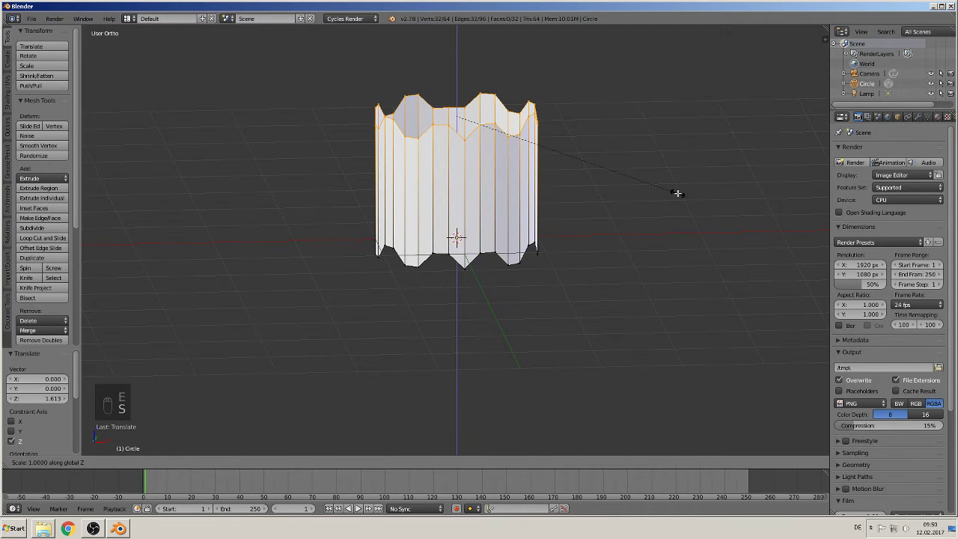
{"action": "key", "text": "0"}
{"action": "key", "text": "Return"}
Step: Shrink the top ring to 0.433 and lower it 0.563 on Z
{"action": "key", "text": "s"}
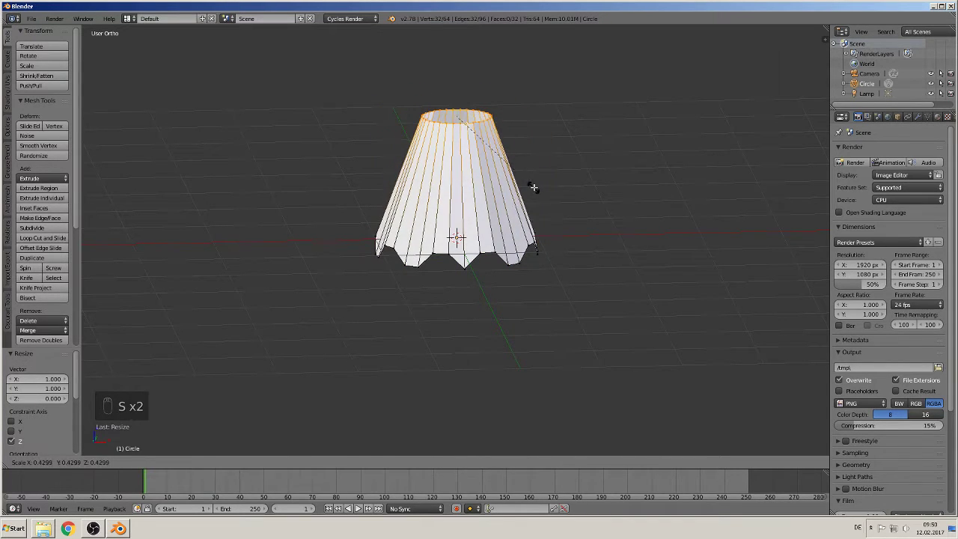
{"action": "left_click", "coordinate": [532, 190]}
{"action": "left_click_drag", "start_coordinate": [438, 64], "coordinate": [449, 135]}
{"action": "scroll", "coordinate": [638, 214], "scroll_direction": "up", "scroll_amount": 2}
{"action": "middle_click_drag", "start_coordinate": [638, 214], "coordinate": [607, 216]}
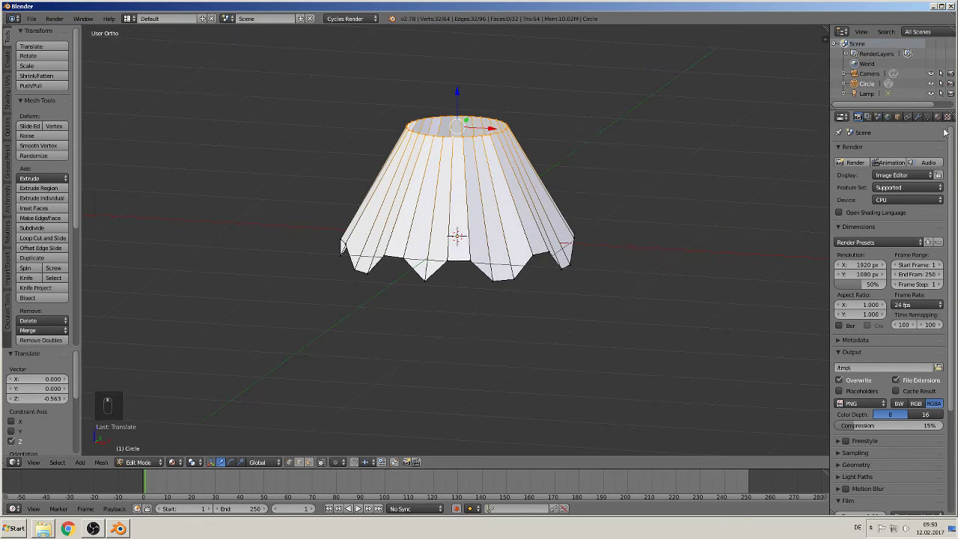
Step: Add a Subdivision Surface modifier to the skirt
{"action": "left_click", "coordinate": [917, 117]}
{"action": "left_click", "coordinate": [855, 150]}
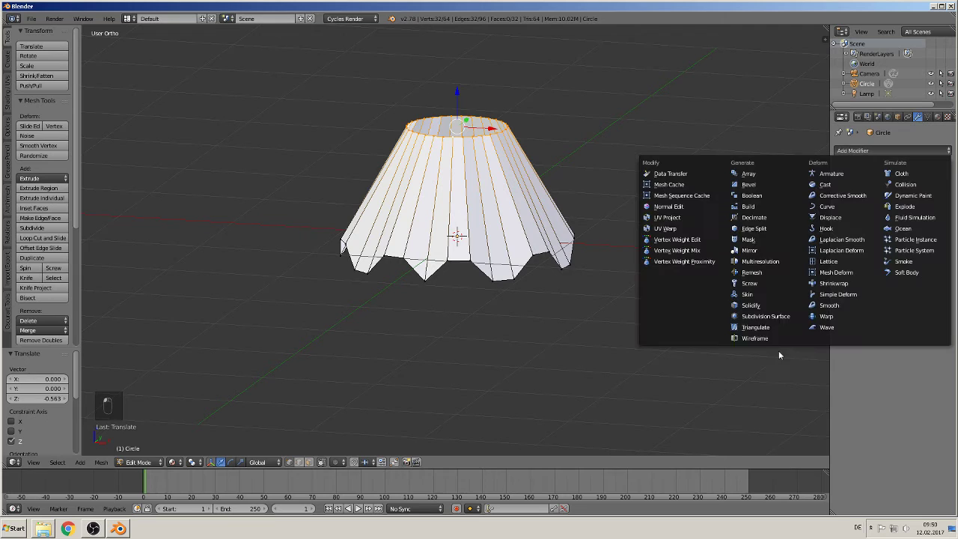
{"action": "left_click", "coordinate": [775, 319]}
{"action": "scroll", "coordinate": [673, 334], "scroll_direction": "up", "scroll_amount": 2}
Step: Apply smooth shading and set viewport subdivisions to 2, then return to Edit Mode
{"action": "key", "text": "Tab"}
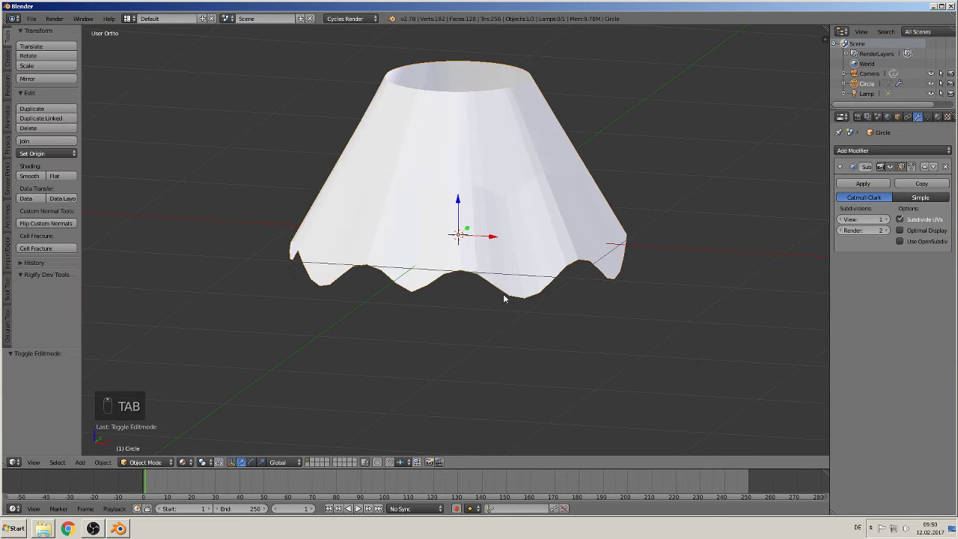
{"action": "mouse_move", "coordinate": [502, 293]}
{"action": "middle_mouse_down"}
{"action": "mouse_move", "coordinate": [424, 293]}
{"action": "mouse_move", "coordinate": [507, 306]}
{"action": "mouse_move", "coordinate": [522, 296]}
{"action": "mouse_move", "coordinate": [514, 296]}
{"action": "middle_mouse_up"}
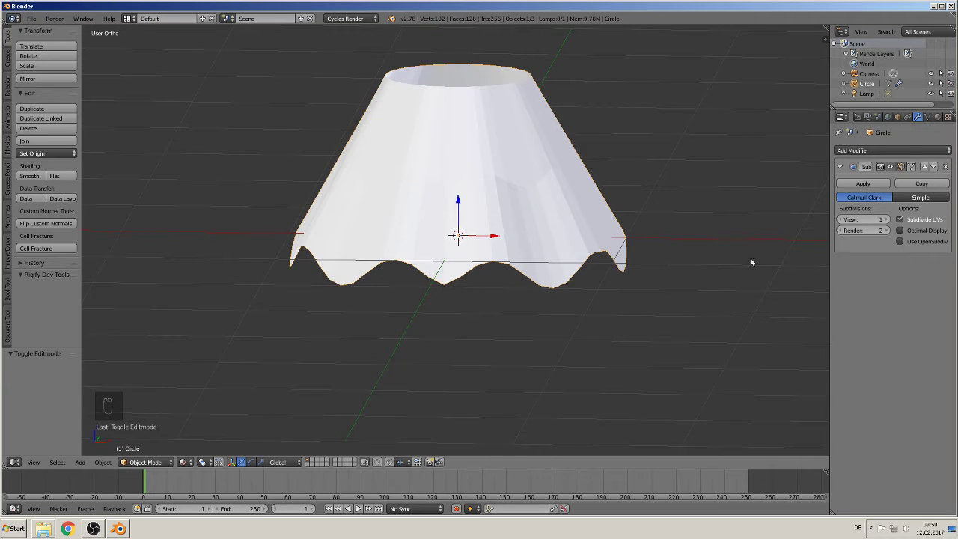
{"action": "left_click", "coordinate": [30, 175]}
{"action": "left_click", "coordinate": [885, 219]}
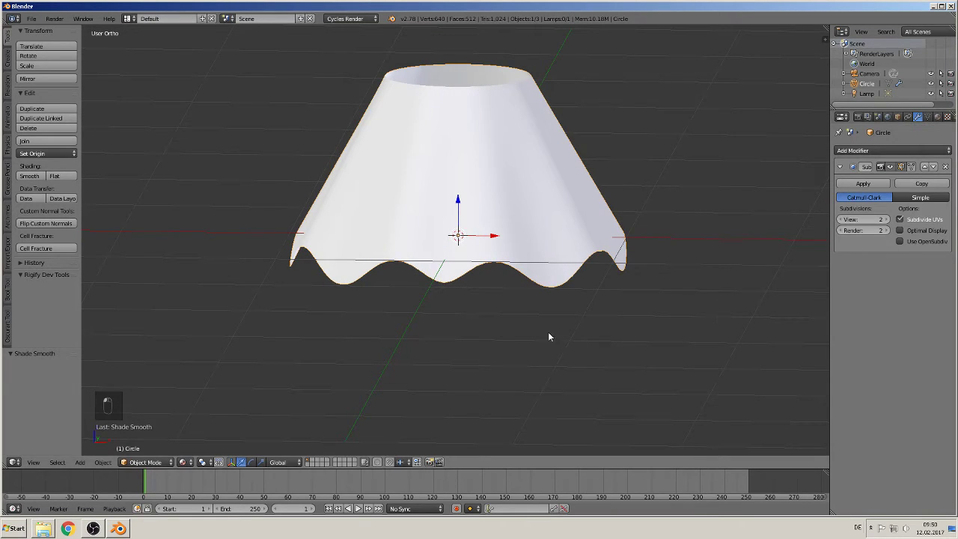
{"action": "key", "text": "Tab"}
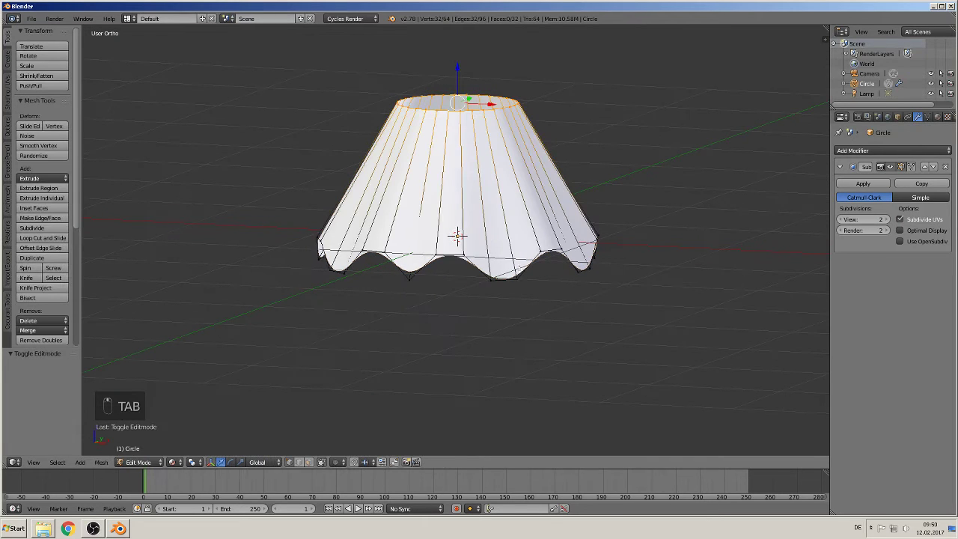
{"action": "middle_click_drag", "start_coordinate": [499, 234], "coordinate": [477, 244]}
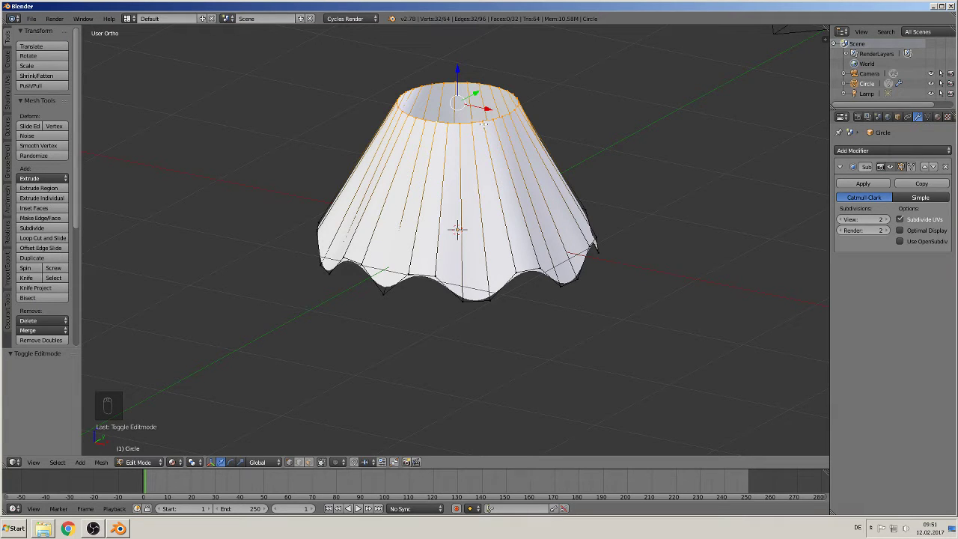
Step: Extrude a 0.105 waistband strip, checker-deselect the loop beneath it, and begin scaling it inward
{"action": "key", "text": "e"}
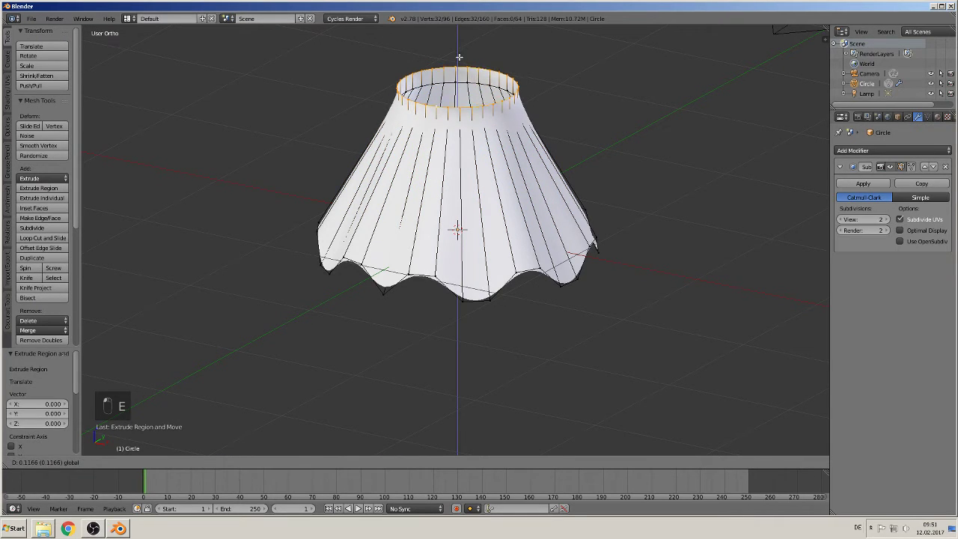
{"action": "left_click", "coordinate": [458, 57]}
{"action": "right_click", "coordinate": [449, 124], "text": "alt"}
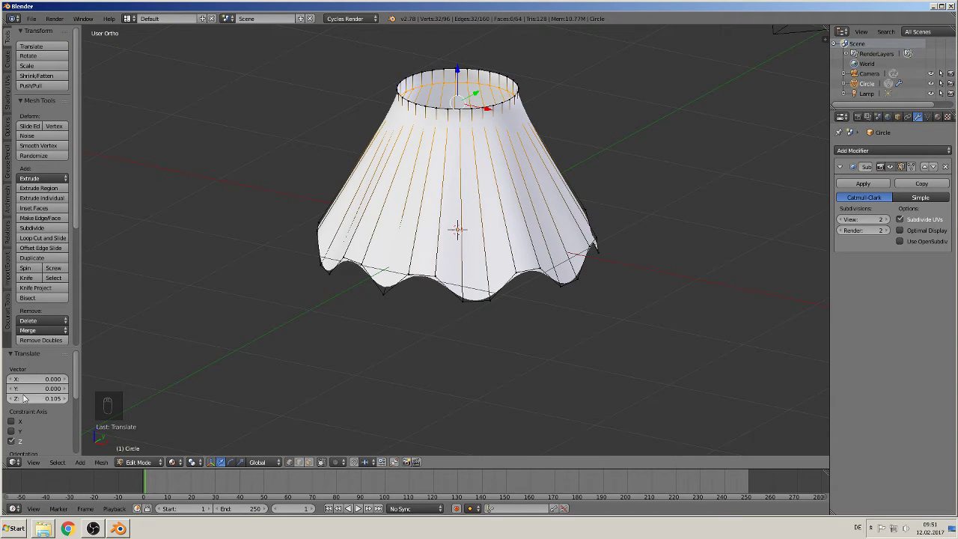
{"action": "left_click", "coordinate": [57, 462]}
{"action": "left_click", "coordinate": [88, 393]}
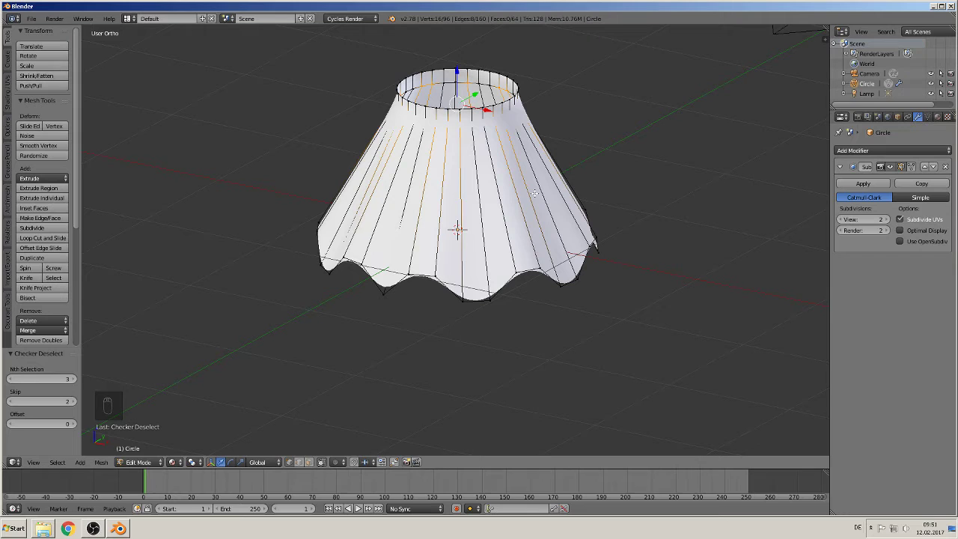
{"action": "key", "text": "s"}
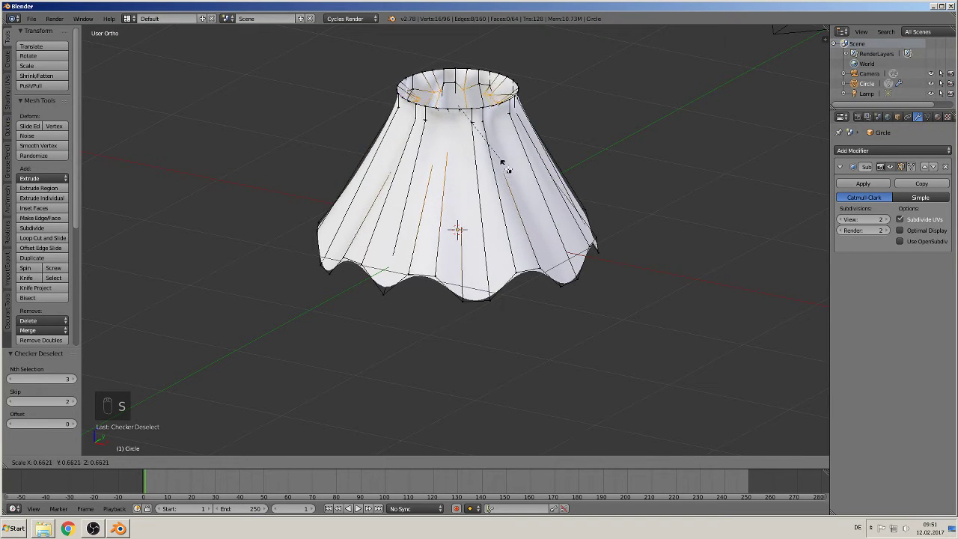
Step: Scale the alternating waist vertices inward to about 0.66 and view the smoothed skirt
{"action": "left_click", "coordinate": [515, 180]}
{"action": "key", "text": "Tab"}
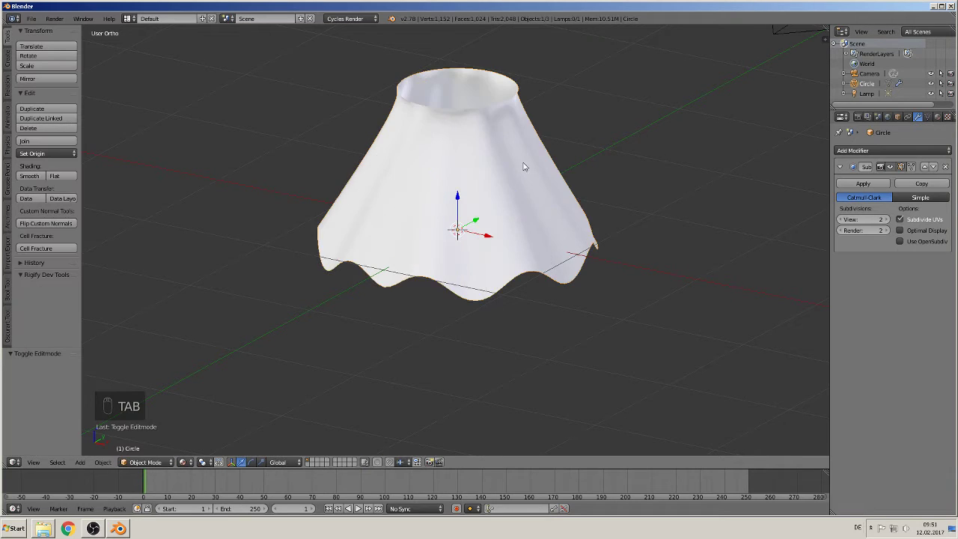
{"action": "mouse_move", "coordinate": [466, 164]}
{"action": "middle_mouse_down"}
{"action": "mouse_move", "coordinate": [412, 154]}
{"action": "mouse_move", "coordinate": [412, 167]}
{"action": "mouse_move", "coordinate": [460, 161]}
{"action": "middle_mouse_up"}
{"action": "scroll", "coordinate": [461, 161], "scroll_direction": "up", "scroll_amount": 1}
Step: Add a centred loop cut around the skirt's middle
{"action": "key", "text": "Tab"}
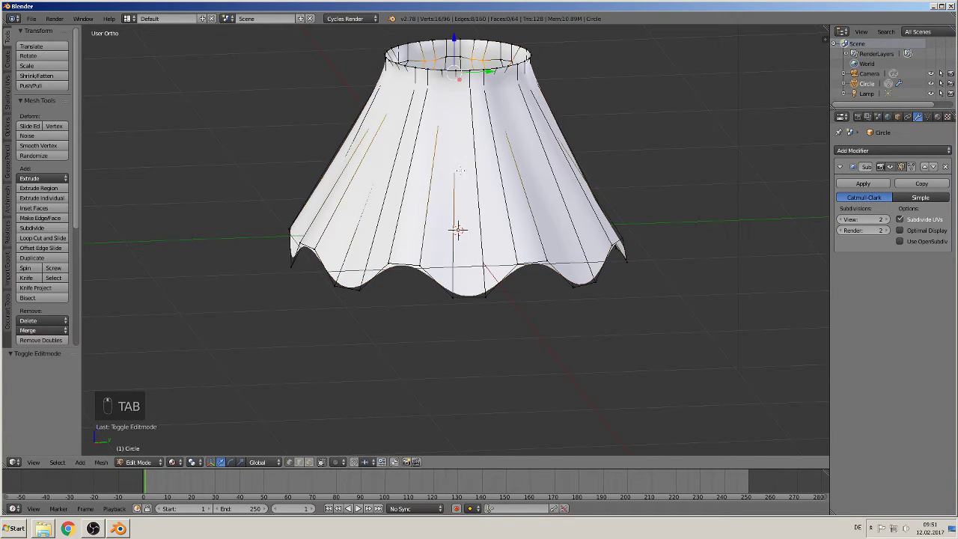
{"action": "key", "text": "ctrl+r"}
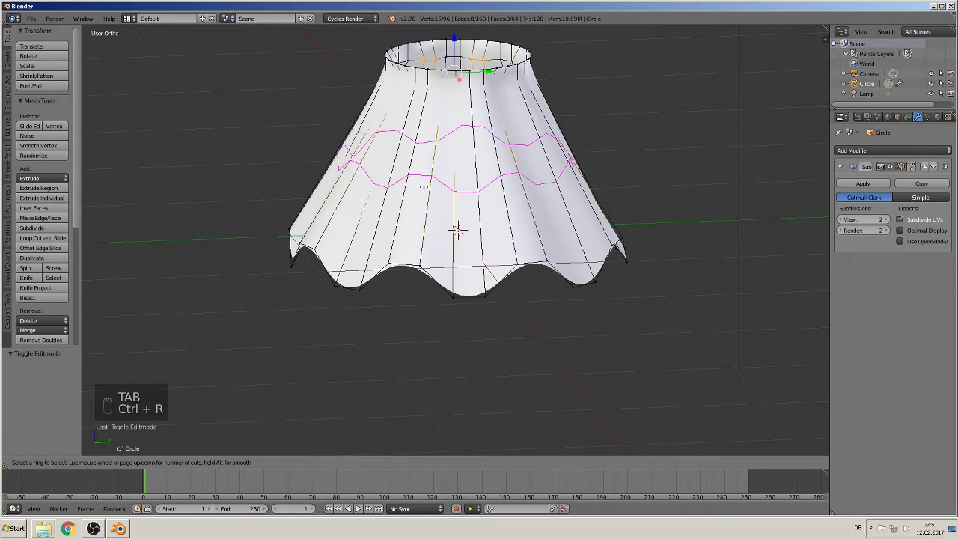
{"action": "left_click", "coordinate": [456, 230]}
{"action": "right_click", "coordinate": [456, 230]}
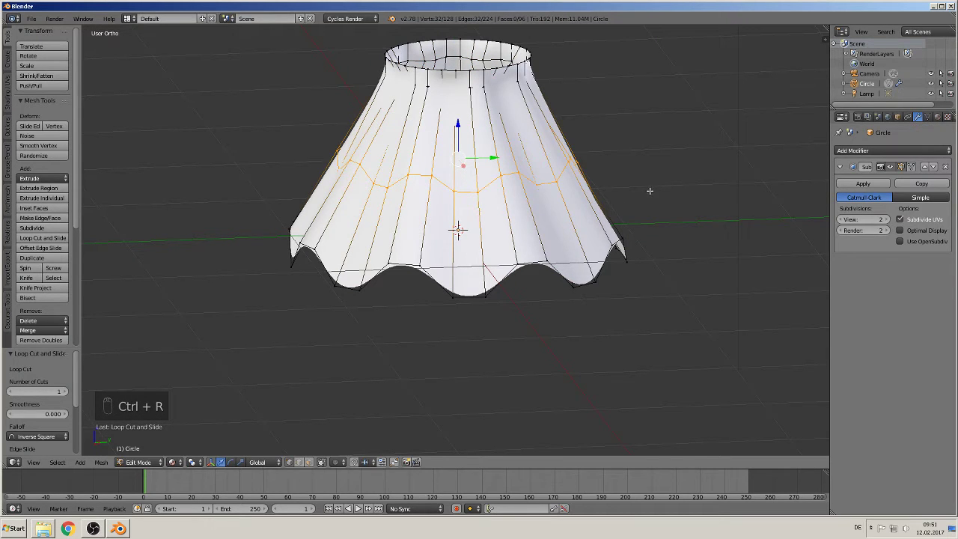
Step: Flatten the new middle ring to a level line with scale Z 0
{"action": "key", "text": "s"}
{"action": "key", "text": "z"}
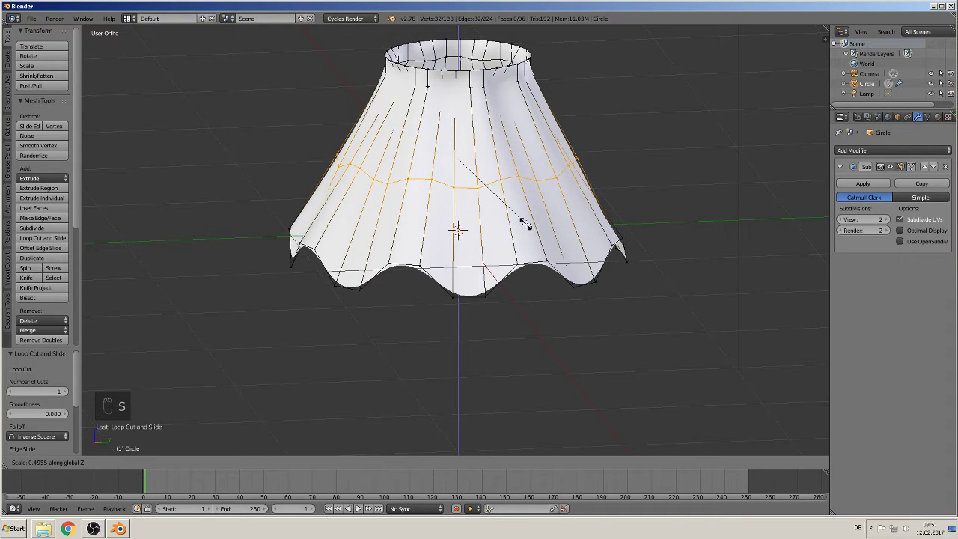
{"action": "left_click", "coordinate": [602, 218]}
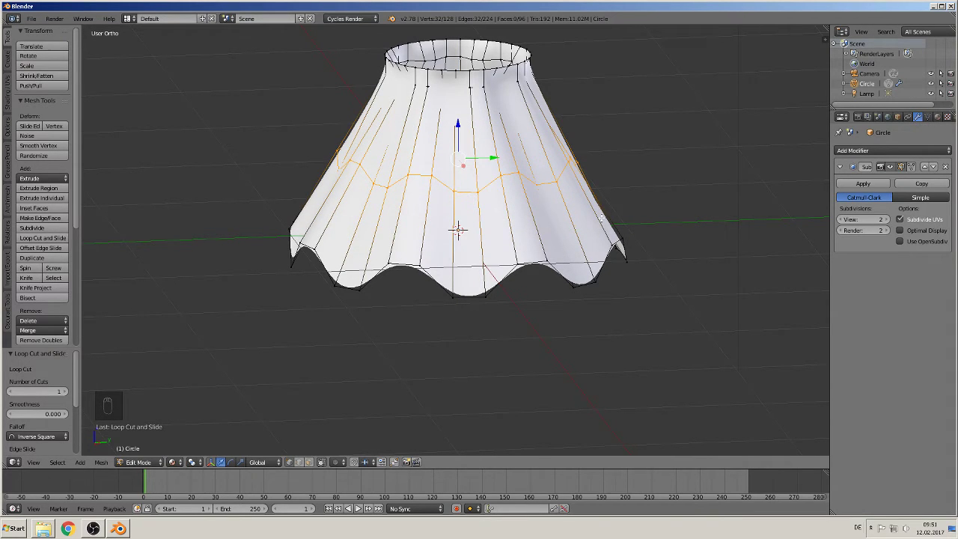
{"action": "key", "text": "s"}
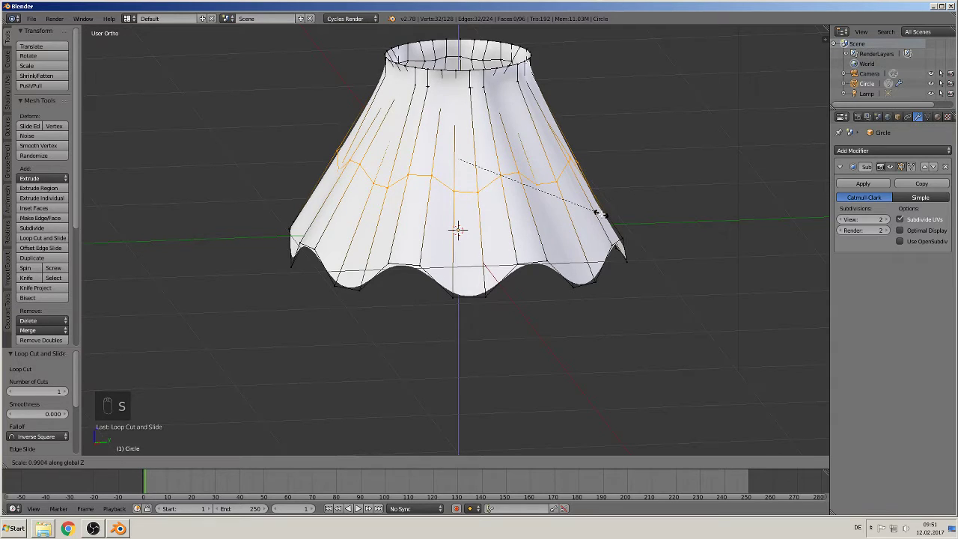
{"action": "right_click", "coordinate": [555, 210]}
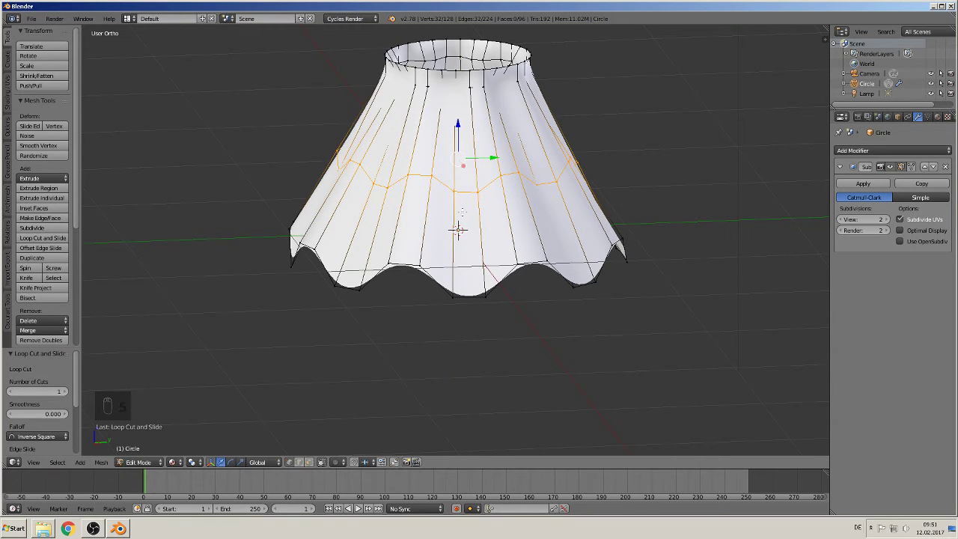
{"action": "key", "text": "s"}
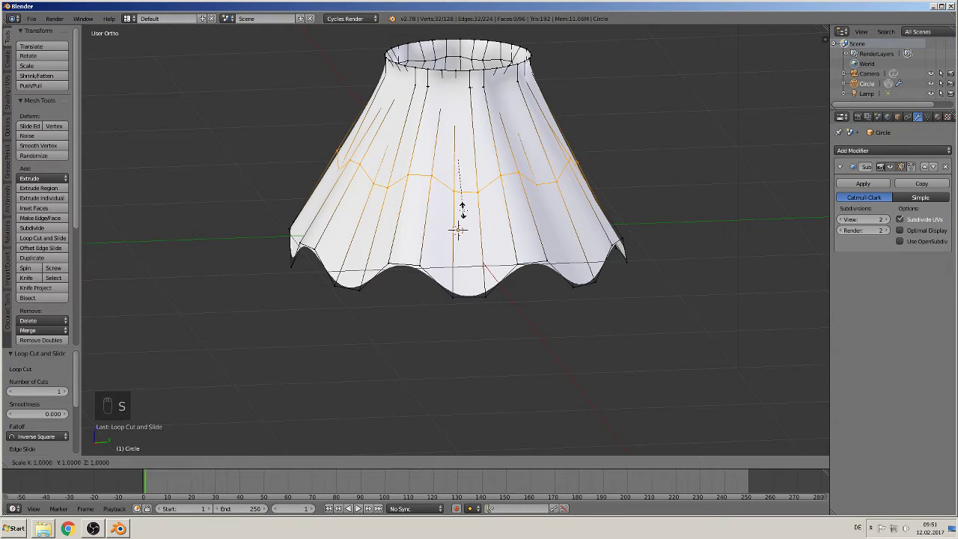
{"action": "key", "text": "z"}
{"action": "key", "text": "0"}
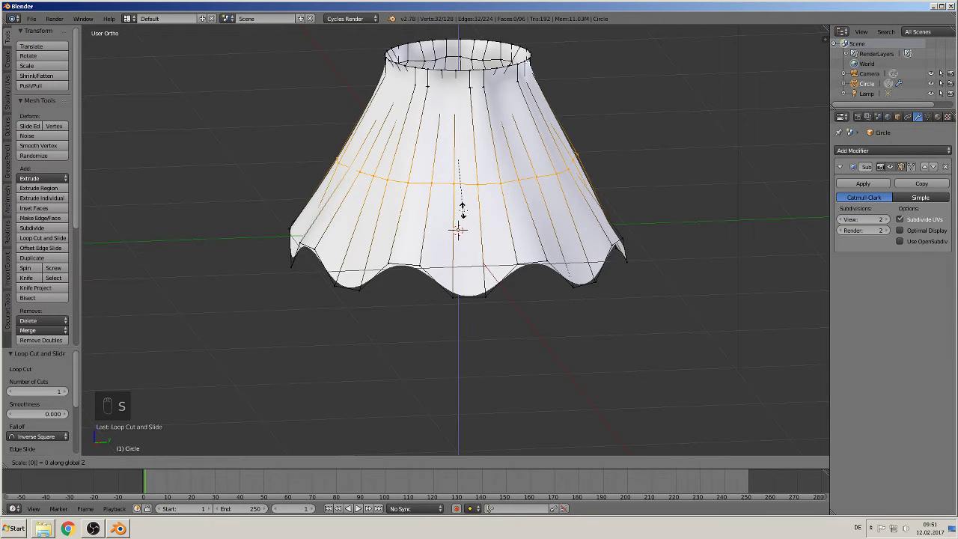
{"action": "left_click", "coordinate": [461, 210]}
{"action": "middle_click_drag", "start_coordinate": [462, 211], "coordinate": [544, 230]}
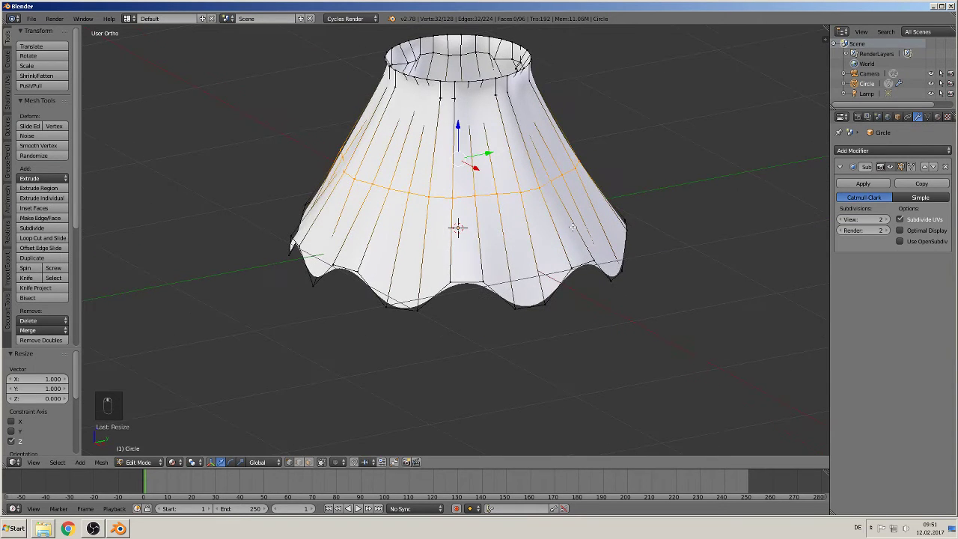
Step: Twist the middle ring about Z by roughly -13° and inspect the folds in Object Mode
{"action": "key", "text": "r"}
{"action": "key", "text": "z"}
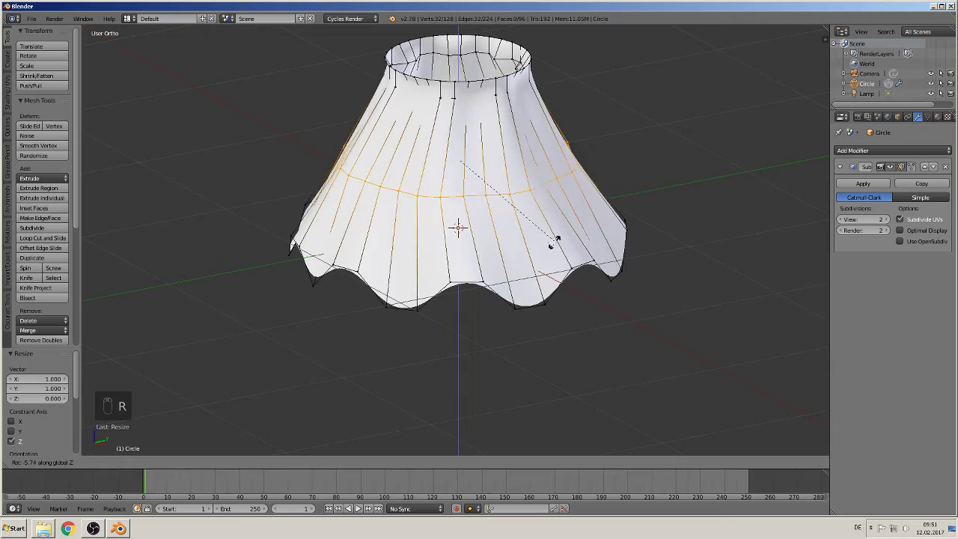
{"action": "left_click", "coordinate": [512, 244]}
{"action": "key", "text": "Tab"}
{"action": "middle_click_drag", "start_coordinate": [482, 246], "coordinate": [346, 294]}
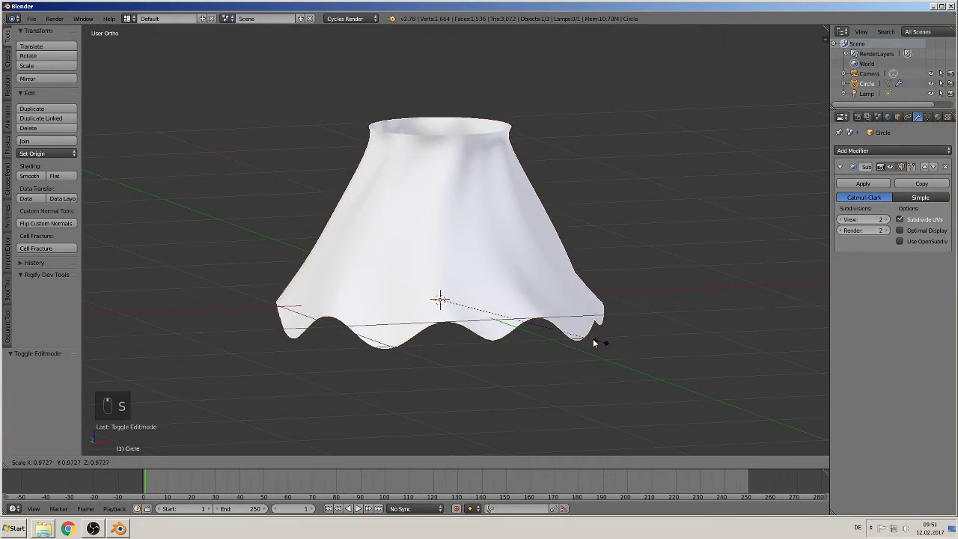
Step: Shrink the whole skirt to 0.701 scale and enter Edit Mode
{"action": "key", "text": "s"}
{"action": "left_click", "coordinate": [559, 329]}
{"action": "key", "text": "Tab"}
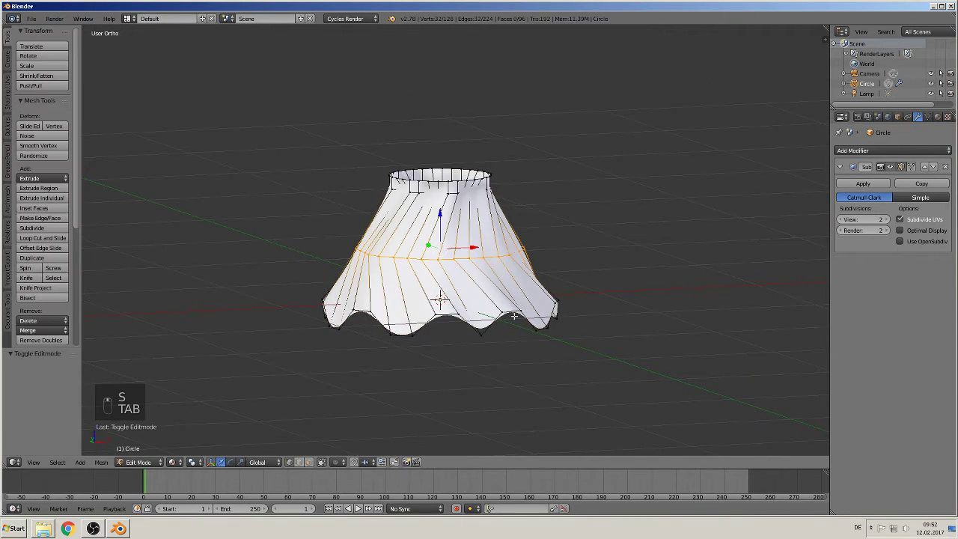
Step: Enlarge only the middle ring to 1.088 and slide it slightly lower on Z
{"action": "right_click", "coordinate": [500, 317], "text": "alt"}
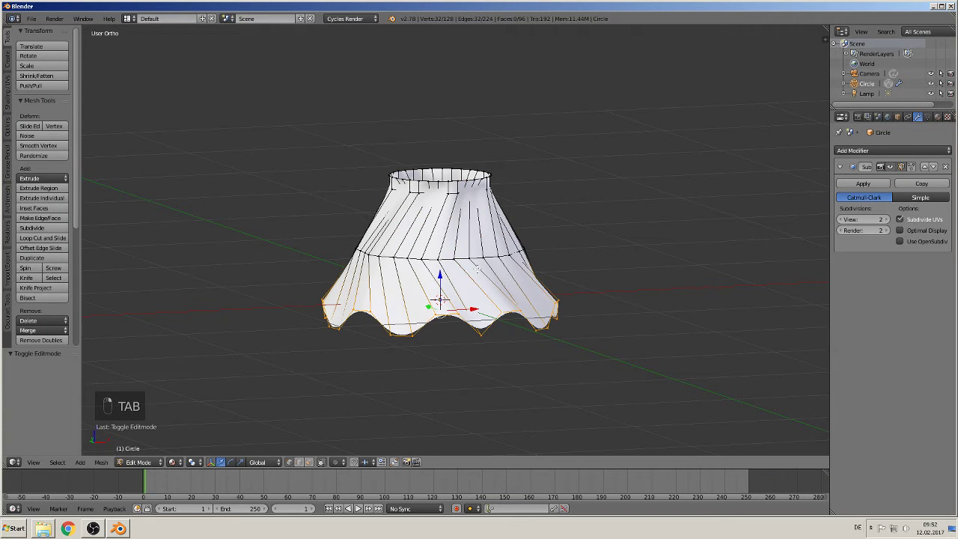
{"action": "right_click", "coordinate": [467, 255], "text": "alt+shift"}
{"action": "key", "text": "s"}
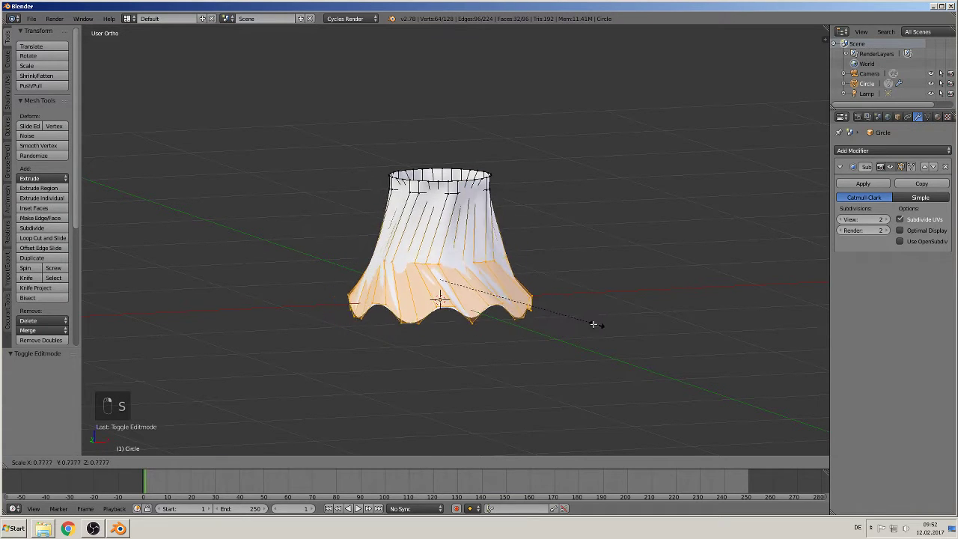
{"action": "right_click", "coordinate": [606, 329]}
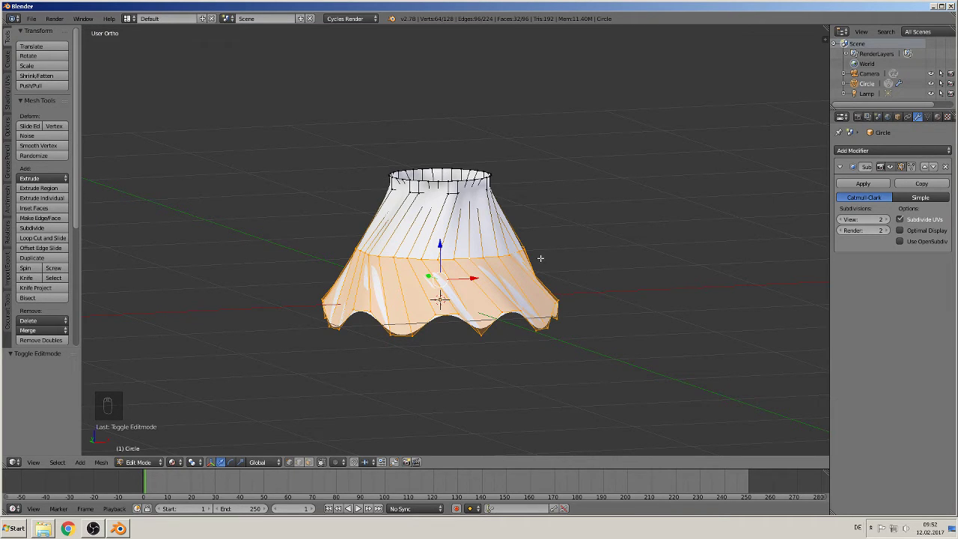
{"action": "right_click", "coordinate": [447, 261], "text": "alt"}
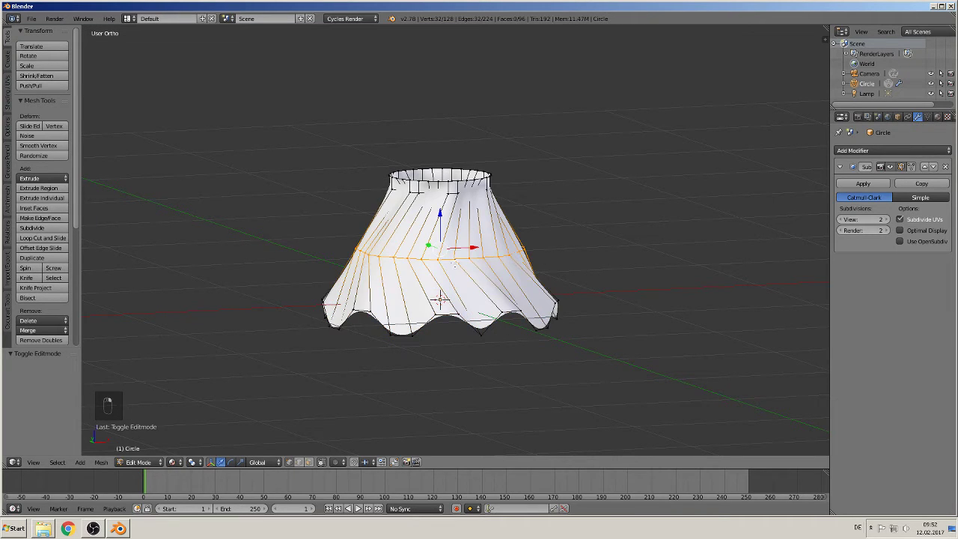
{"action": "key", "text": "s"}
{"action": "left_click", "coordinate": [609, 299]}
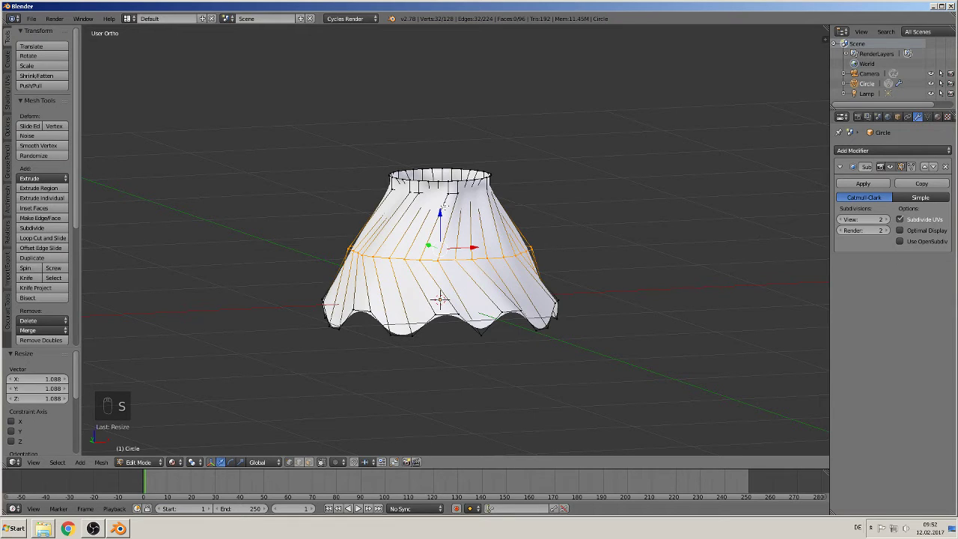
{"action": "left_click_drag", "start_coordinate": [443, 206], "coordinate": [514, 298]}
Step: Check the smoothed skirt in Object Mode, then return to Edit Mode looking into the top
{"action": "key", "text": "Tab"}
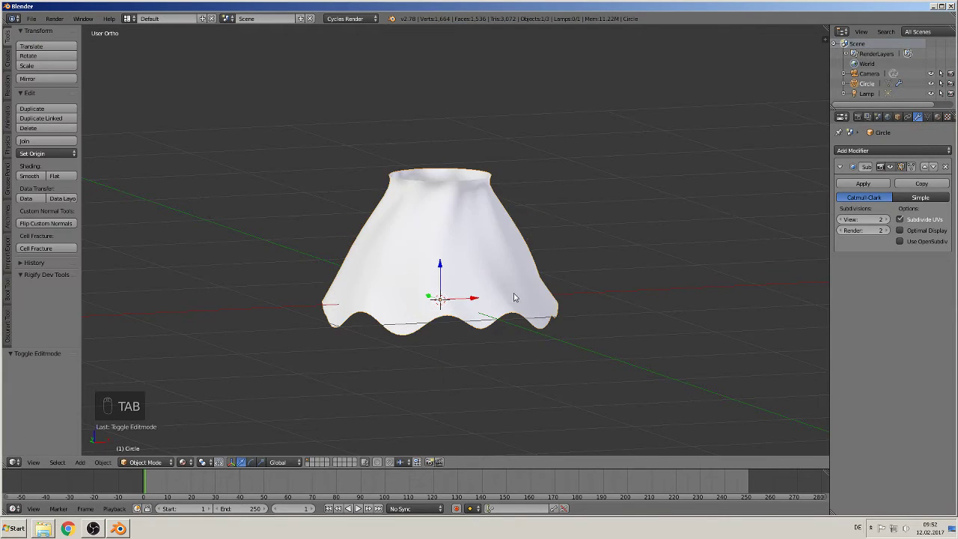
{"action": "middle_click_drag", "start_coordinate": [513, 298], "coordinate": [635, 301]}
{"action": "scroll", "coordinate": [577, 300], "scroll_direction": "up", "scroll_amount": 3}
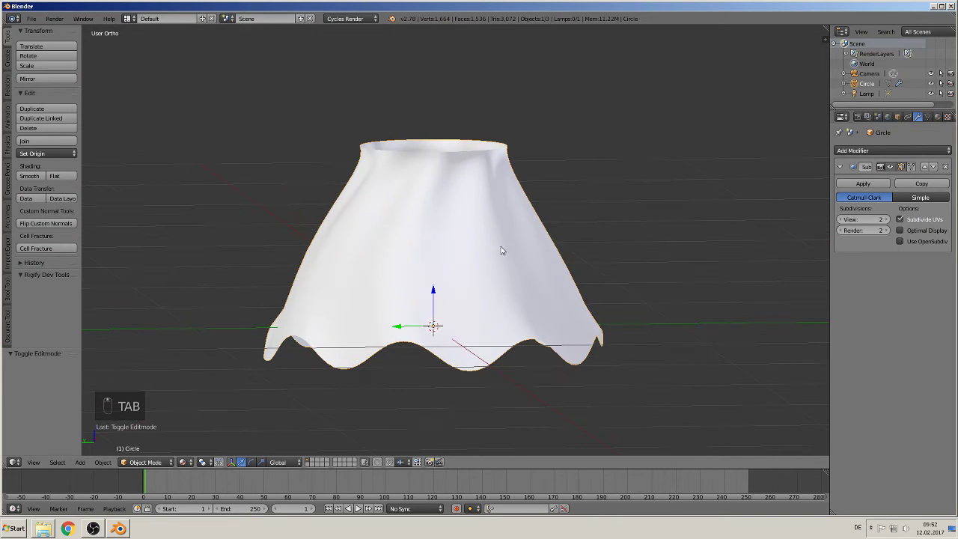
{"action": "key", "text": "Tab"}
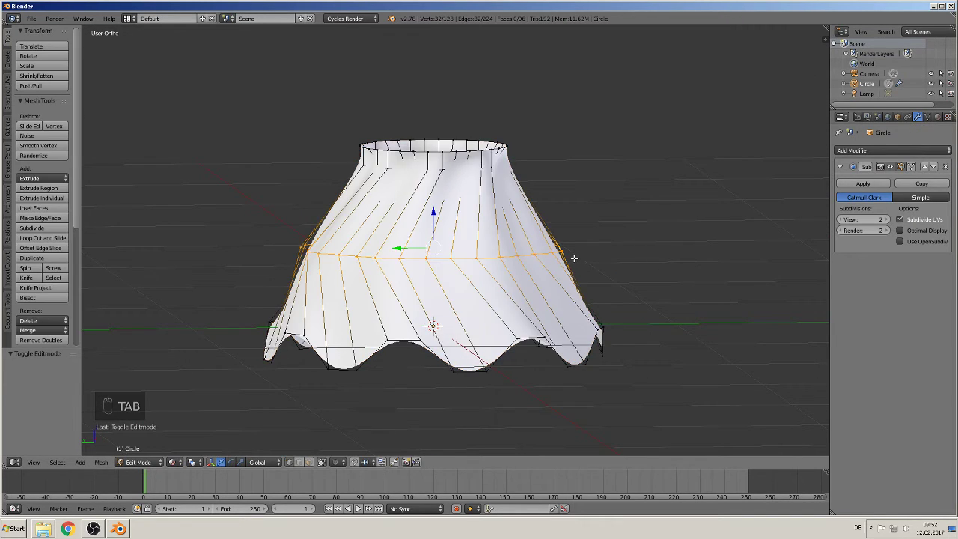
{"action": "middle_click_drag", "start_coordinate": [573, 258], "coordinate": [490, 225]}
Step: Mark the top rim and scalloped hem loops as UV seams
{"action": "right_click", "coordinate": [432, 170], "text": "alt"}
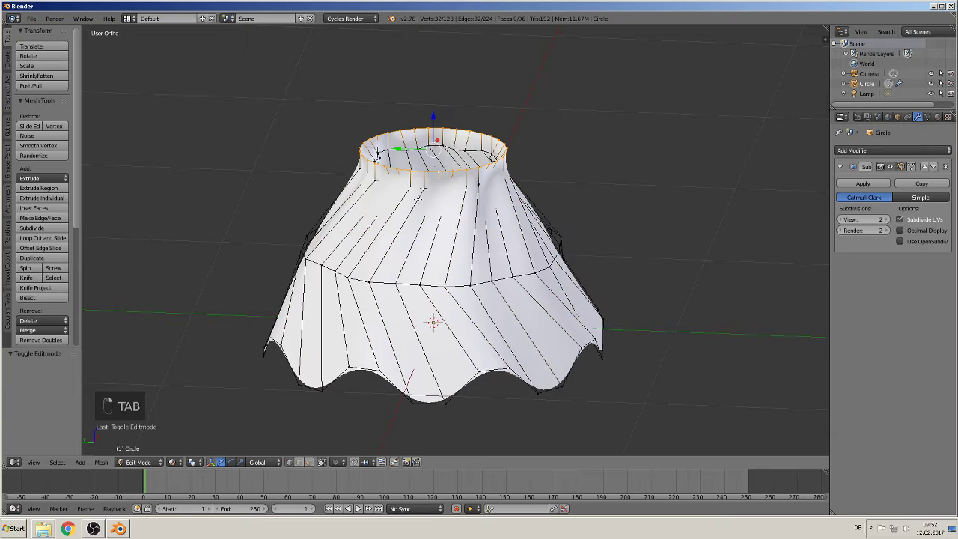
{"action": "left_click", "coordinate": [5, 105]}
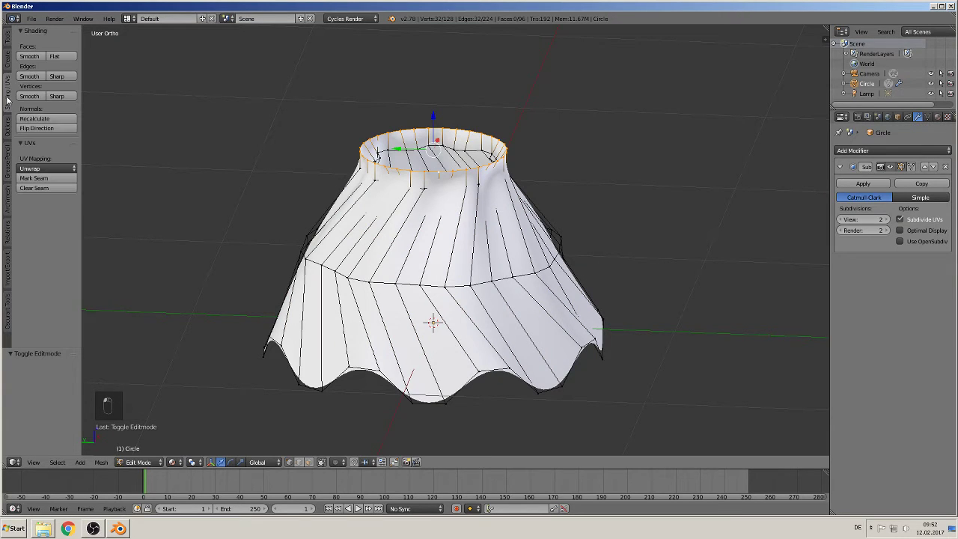
{"action": "left_click", "coordinate": [51, 178]}
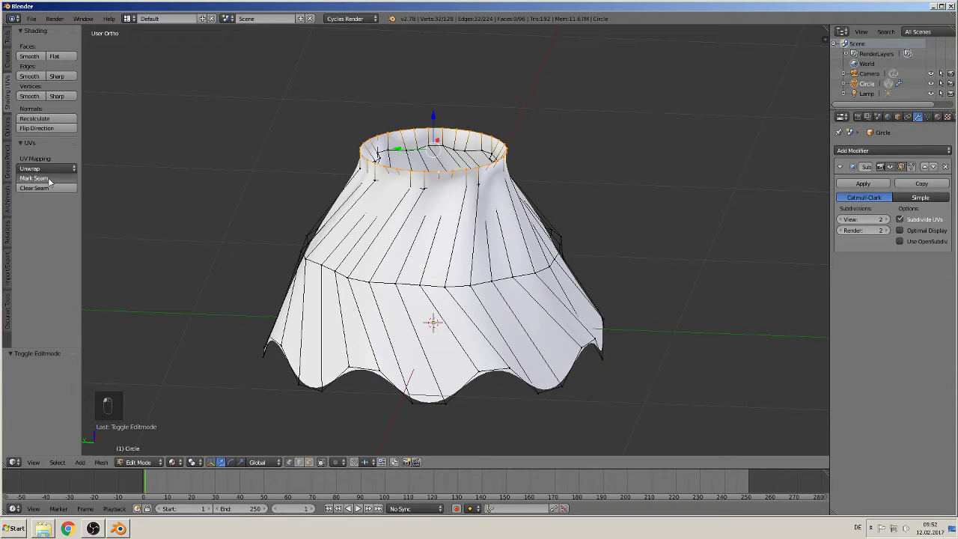
{"action": "right_click", "coordinate": [406, 404], "text": "alt"}
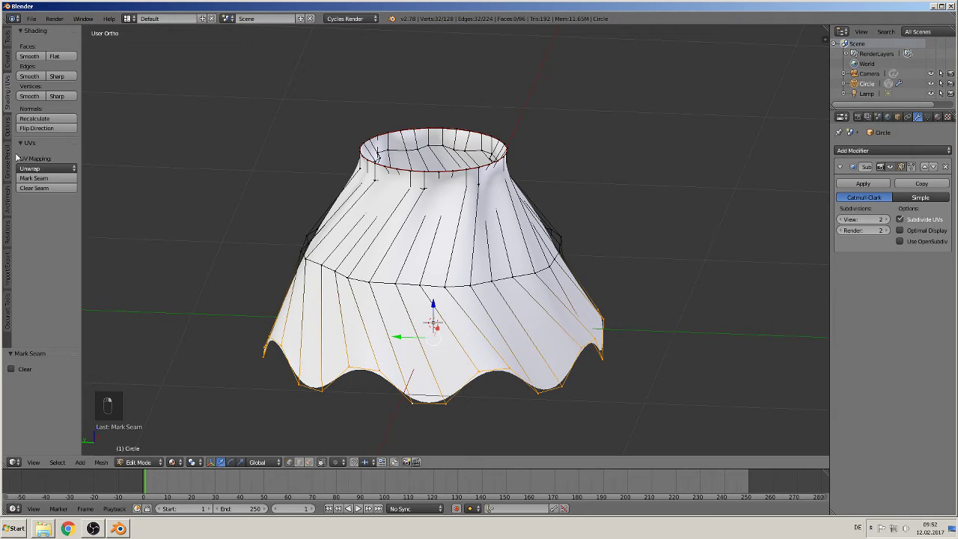
{"action": "left_click", "coordinate": [51, 178]}
Step: Mark one vertical edge line as a seam and enlarge the bottom editor area
{"action": "middle_click_drag", "start_coordinate": [155, 215], "coordinate": [514, 133]}
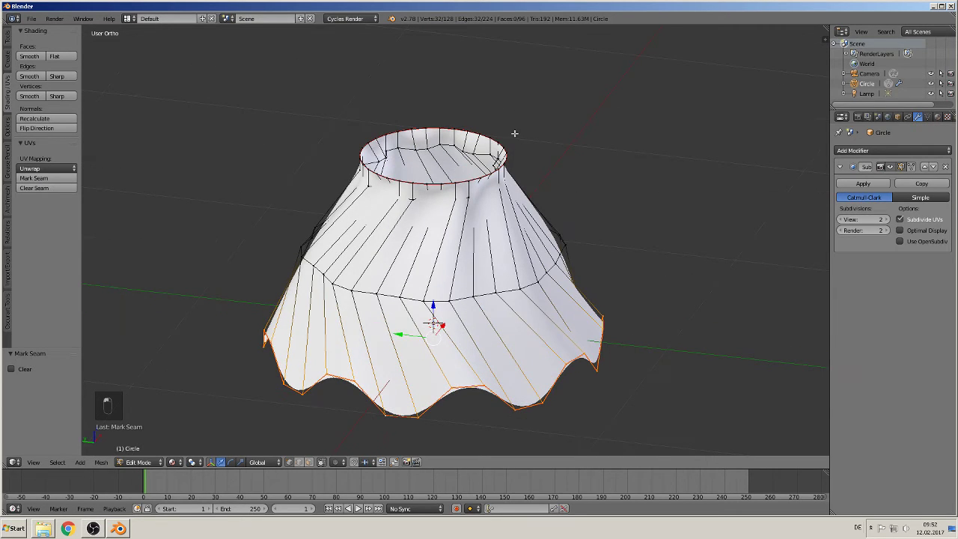
{"action": "right_click", "coordinate": [574, 210], "text": "alt"}
{"action": "middle_click_drag", "start_coordinate": [575, 210], "coordinate": [384, 261]}
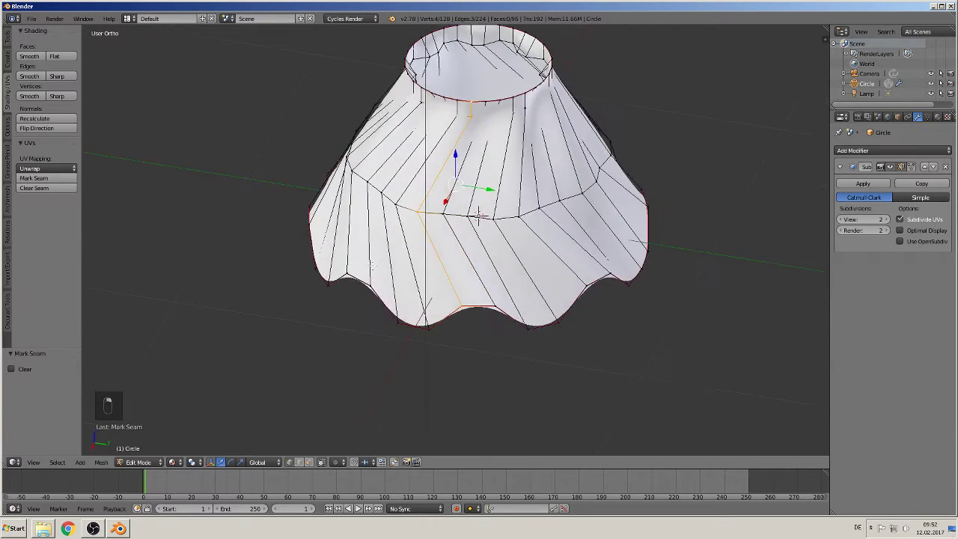
{"action": "left_click", "coordinate": [34, 178]}
{"action": "middle_click_drag", "start_coordinate": [419, 217], "coordinate": [581, 219]}
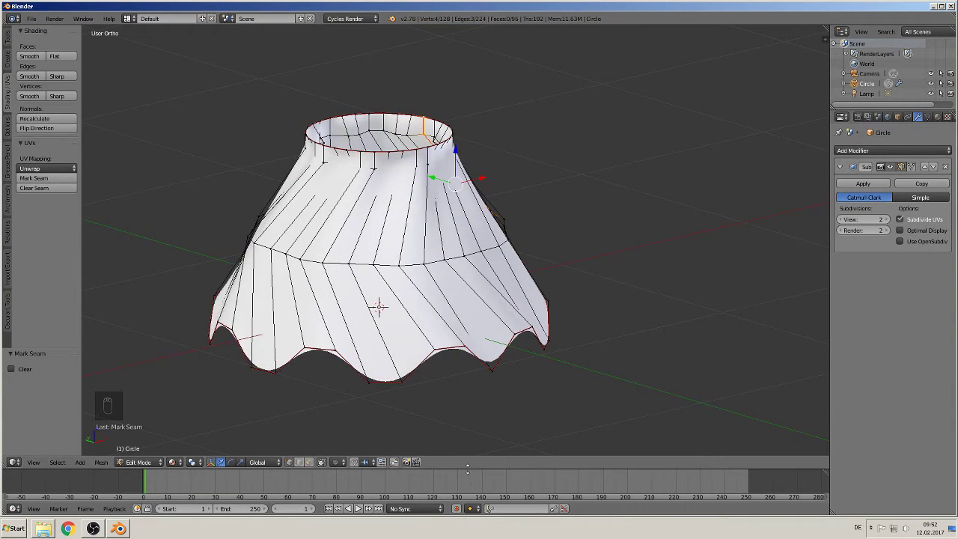
{"action": "left_click_drag", "start_coordinate": [469, 465], "coordinate": [477, 266]}
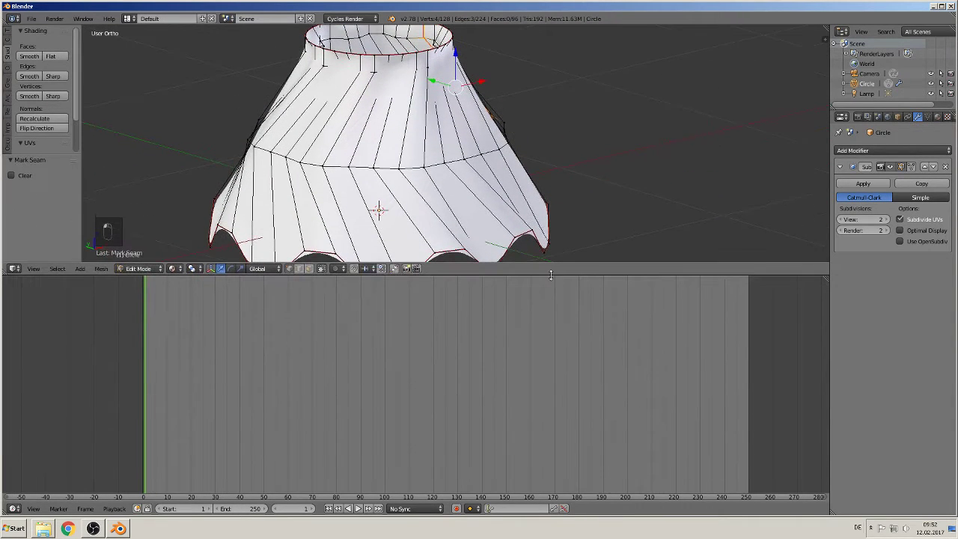
Step: Make the bottom area a Node Editor and split off a UV/Image Editor beside it
{"action": "left_click", "coordinate": [15, 508]}
{"action": "left_click", "coordinate": [34, 388]}
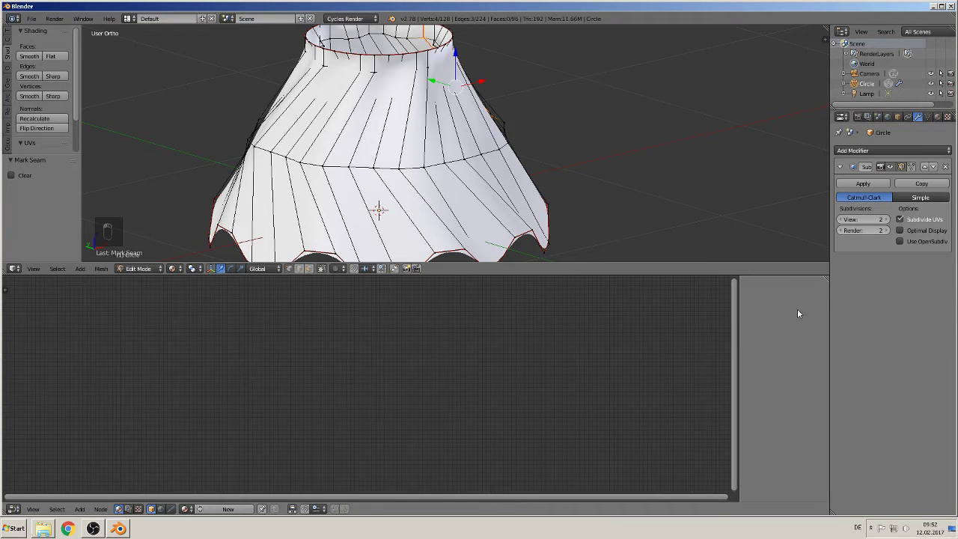
{"action": "key", "text": "n"}
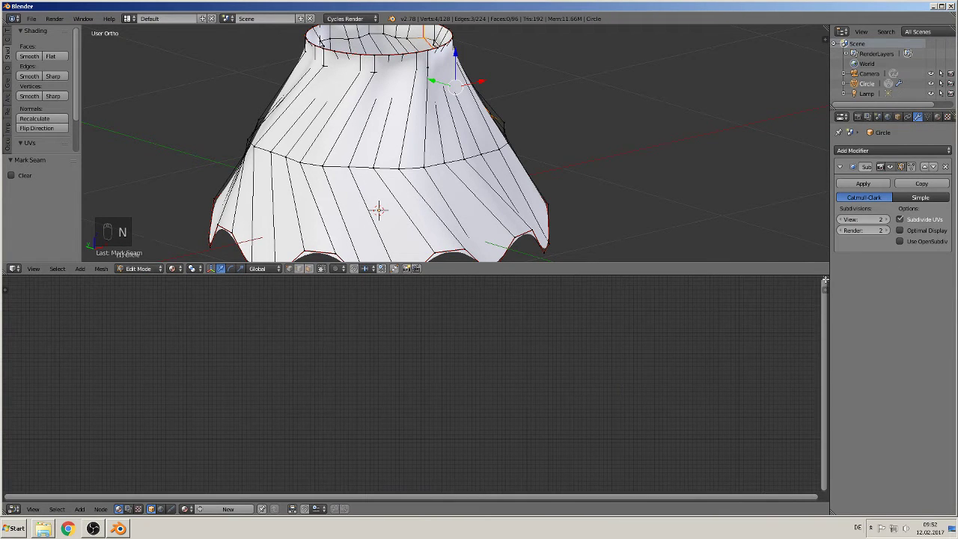
{"action": "left_click_drag", "start_coordinate": [825, 280], "coordinate": [407, 317]}
{"action": "left_click", "coordinate": [422, 508]}
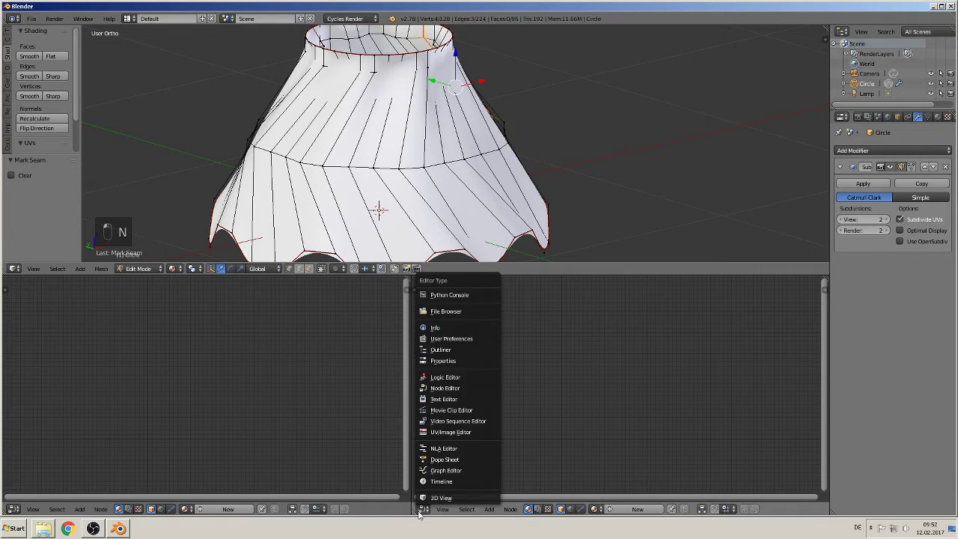
{"action": "left_click", "coordinate": [458, 431]}
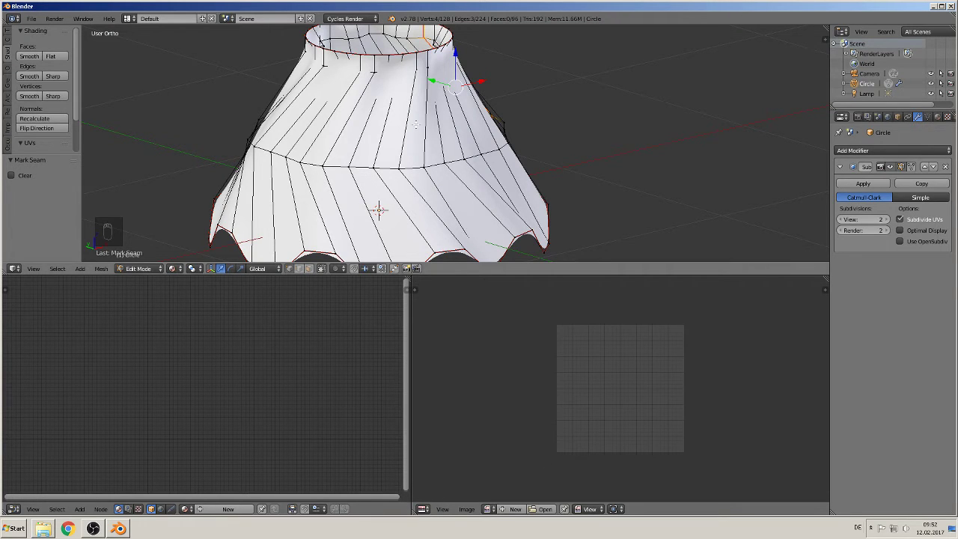
Step: Select the entire skirt mesh in Edit Mode and unwrap it along its seams
{"action": "key", "text": "Tab"}
{"action": "key", "text": "Tab"}
{"action": "key", "text": "a"}
{"action": "key", "text": "a"}
{"action": "key", "text": "a"}
{"action": "key", "text": "a"}
{"action": "key", "text": "a"}
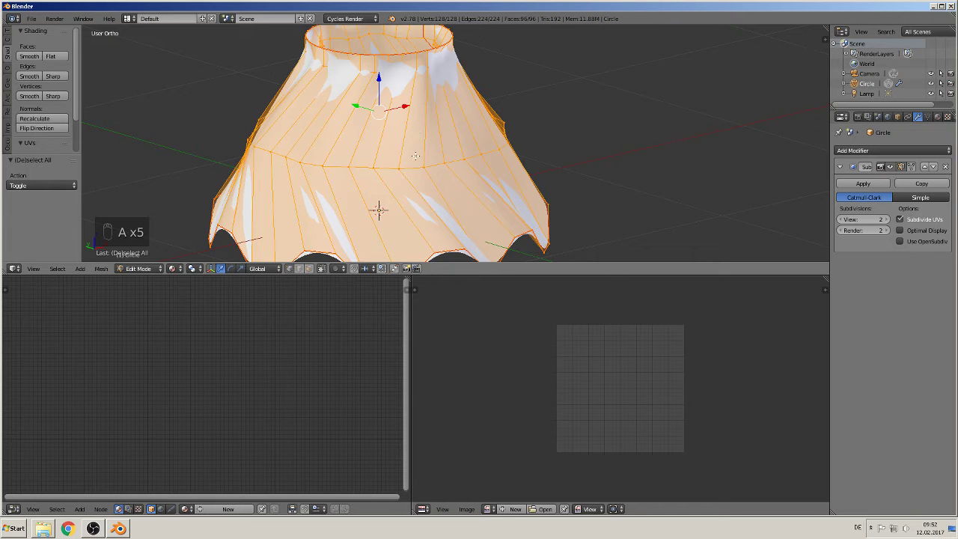
{"action": "key", "text": "u"}
{"action": "left_click", "coordinate": [415, 157]}
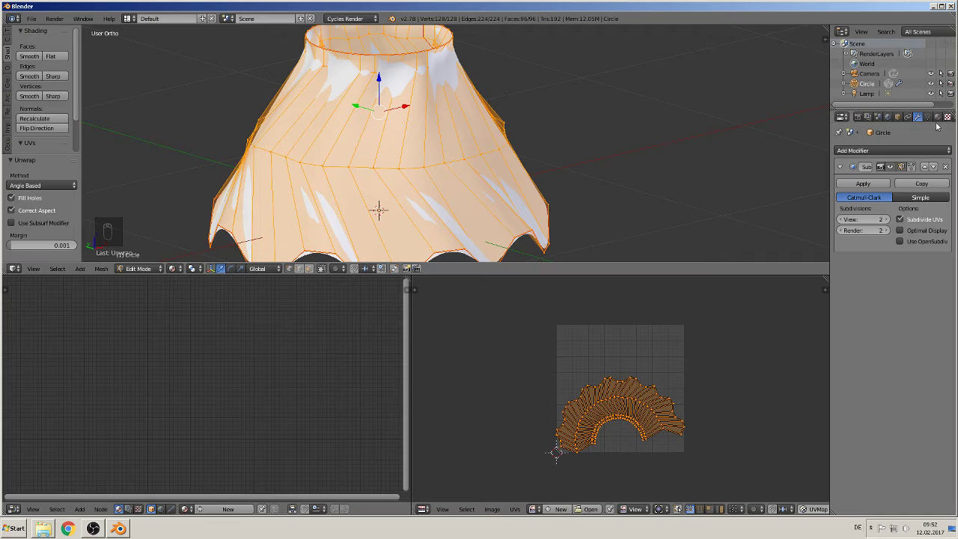
Step: Create a new skirt material with an Image Texture driving its Color
{"action": "left_click", "coordinate": [937, 117]}
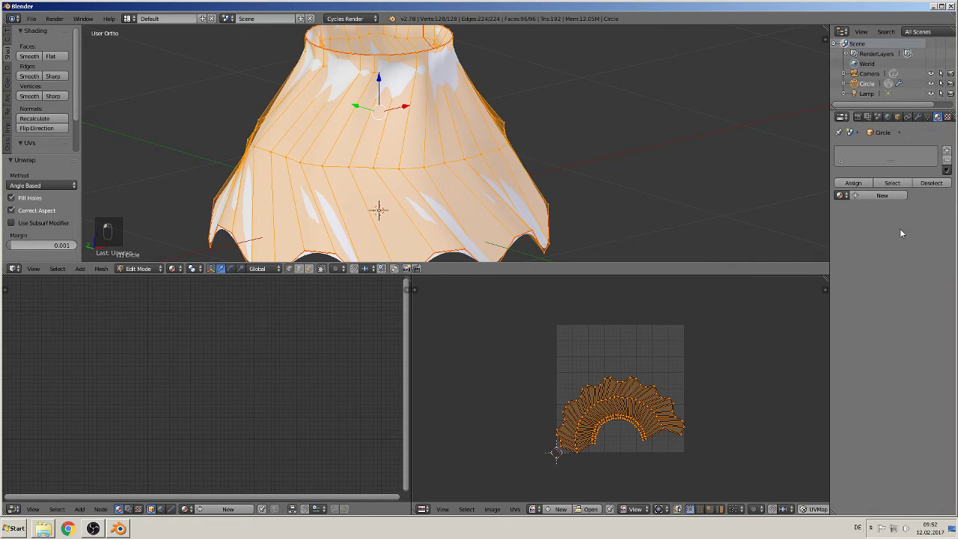
{"action": "left_click", "coordinate": [875, 196]}
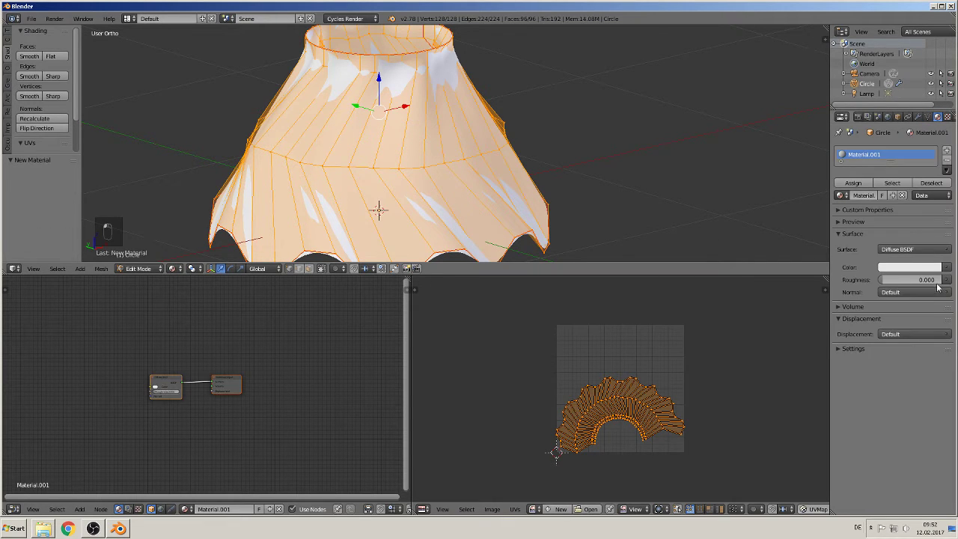
{"action": "left_click", "coordinate": [947, 268]}
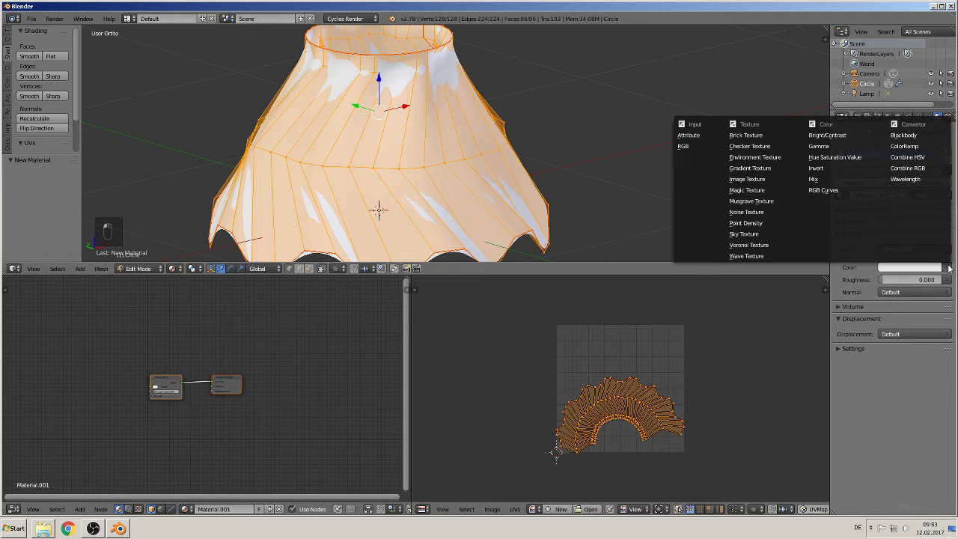
{"action": "left_click", "coordinate": [757, 181]}
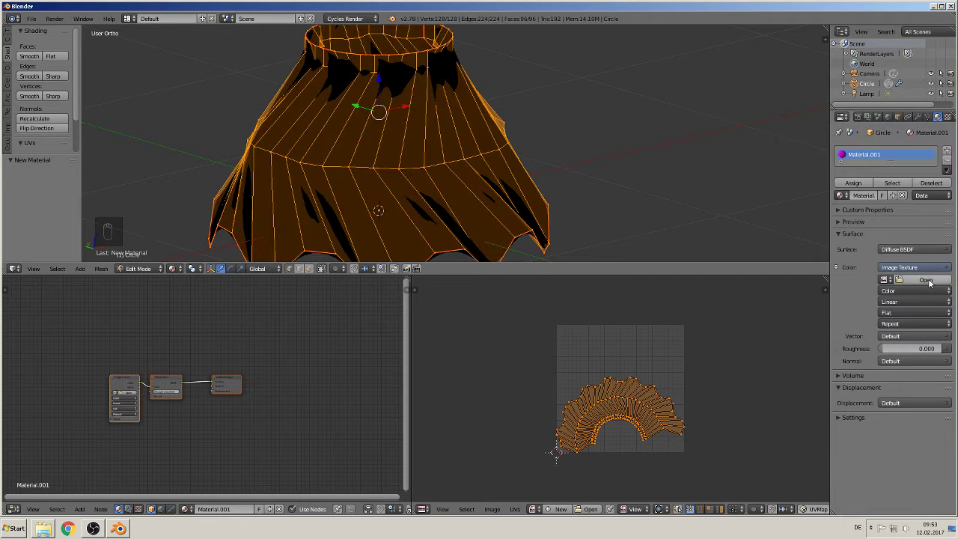
Step: Load the blue floral FabricPatterns0086_M.jpg from the Stoffe folder as the texture image
{"action": "left_click", "coordinate": [927, 279]}
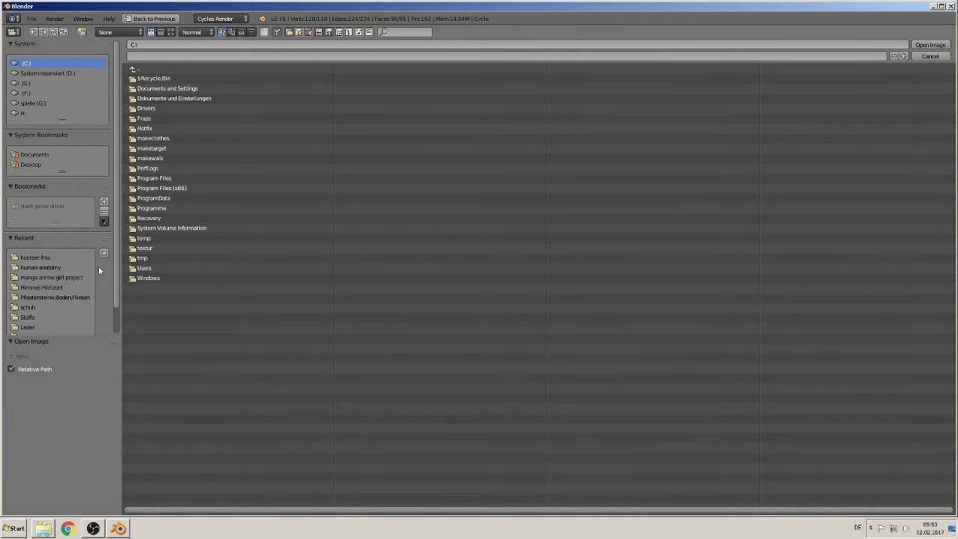
{"action": "left_click", "coordinate": [27, 317]}
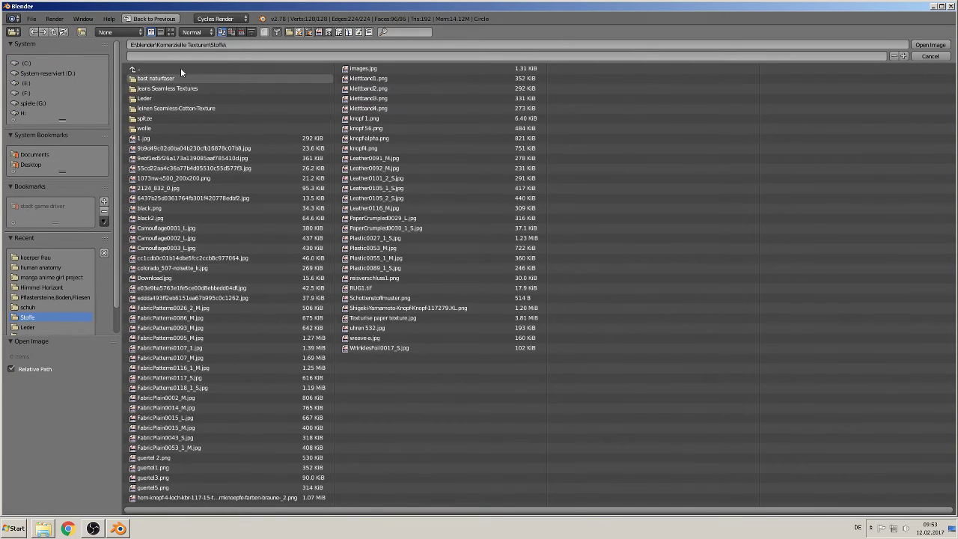
{"action": "left_click", "coordinate": [171, 31]}
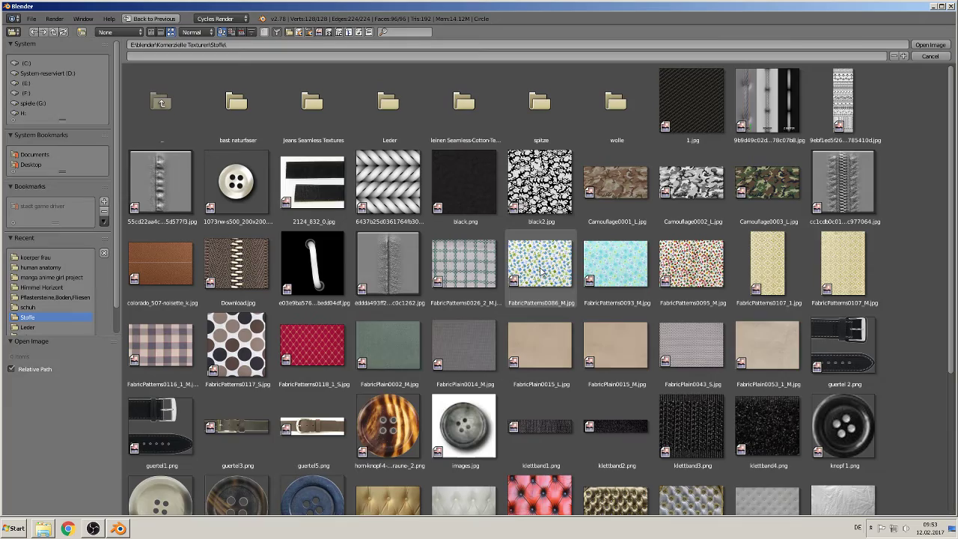
{"action": "double_click", "coordinate": [539, 279]}
{"action": "scroll", "coordinate": [389, 151], "scroll_direction": "up", "scroll_amount": 2}
{"action": "scroll", "coordinate": [389, 151], "scroll_direction": "down", "scroll_amount": 2}
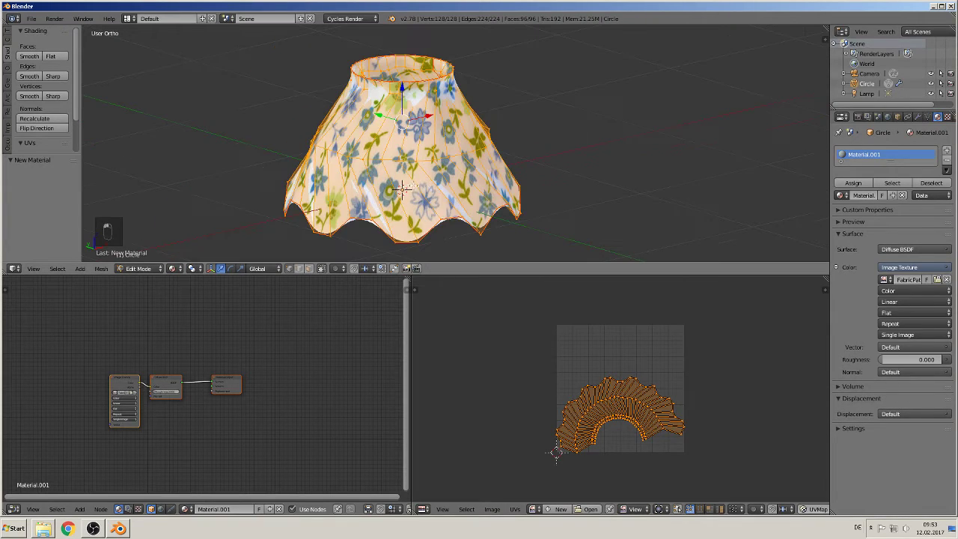
Step: Check the textured skirt, then in Edit Mode face select, select the top face loop
{"action": "key", "text": "Tab"}
{"action": "middle_click_drag", "start_coordinate": [411, 215], "coordinate": [466, 213]}
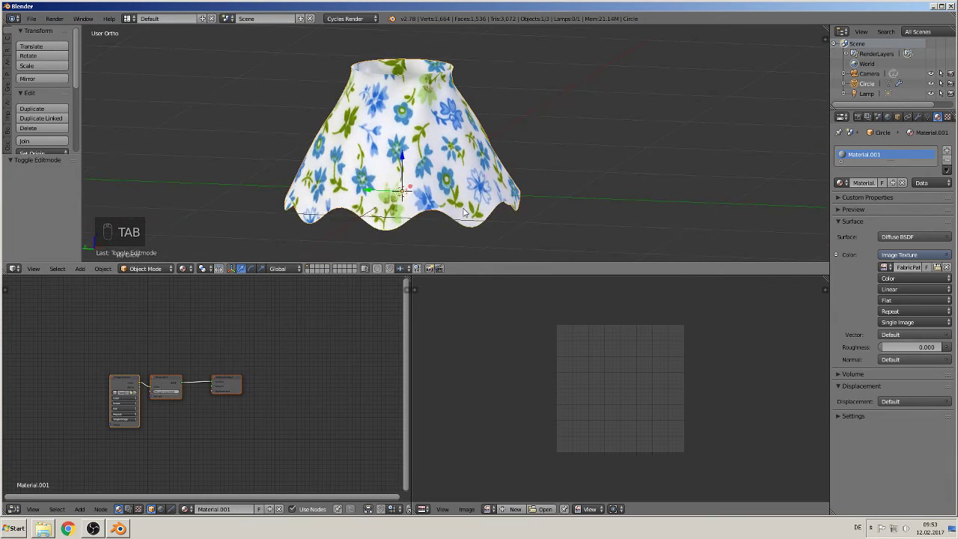
{"action": "scroll", "coordinate": [466, 213], "scroll_direction": "up", "scroll_amount": 2}
{"action": "key", "text": "Tab"}
{"action": "middle_click_drag", "start_coordinate": [419, 75], "coordinate": [359, 184]}
{"action": "left_click", "coordinate": [308, 268]}
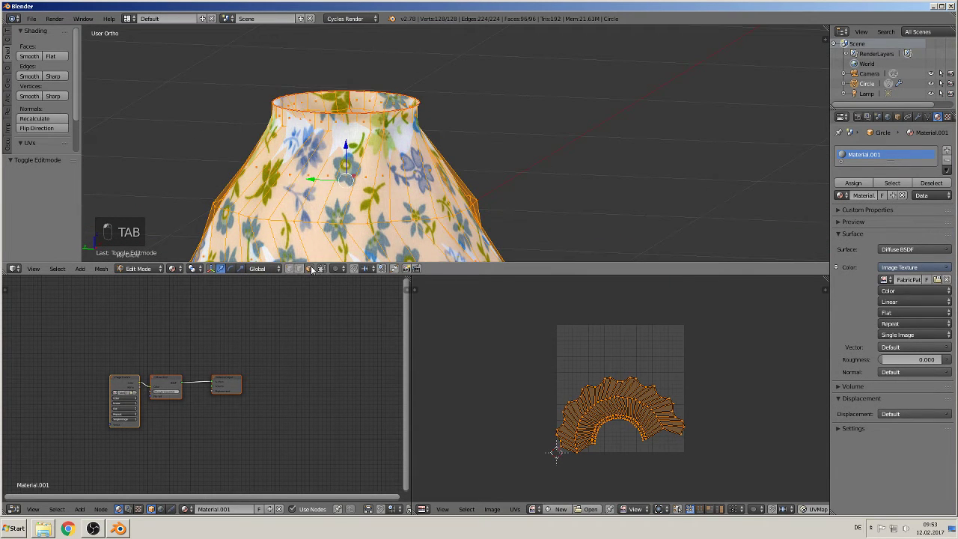
{"action": "right_click", "coordinate": [327, 120], "text": "alt"}
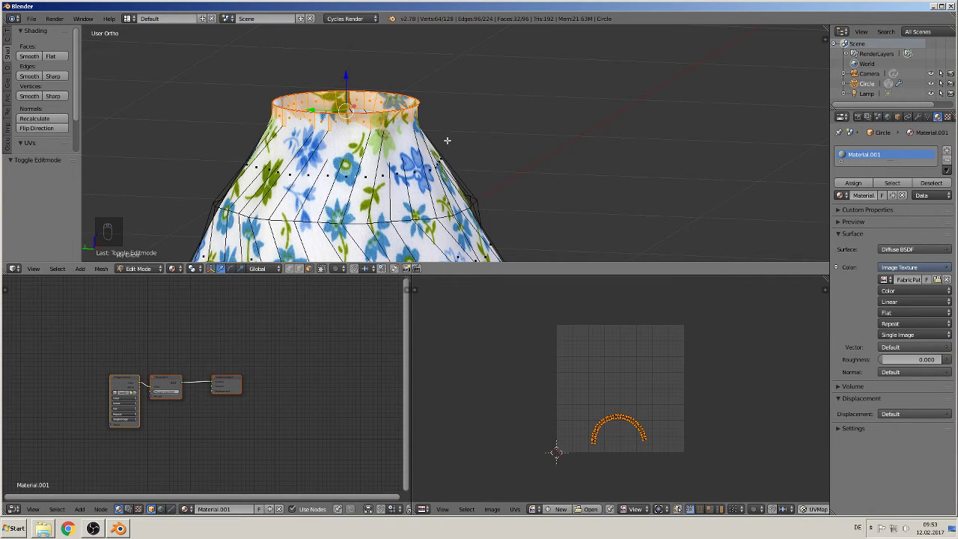
Step: Duplicate the top ring in place and separate the copy into its own object
{"action": "key", "text": "shift+d"}
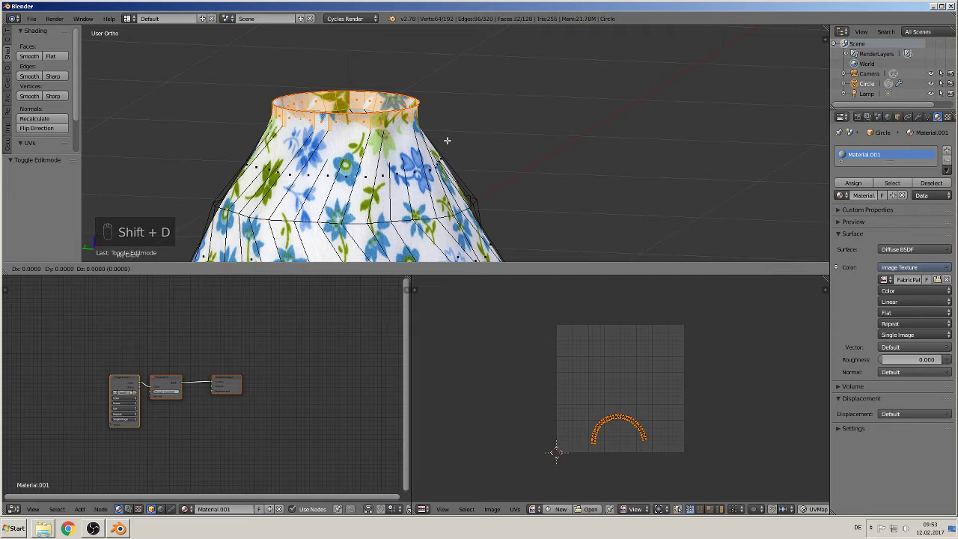
{"action": "right_click", "coordinate": [447, 141]}
{"action": "key", "text": "p"}
{"action": "left_click", "coordinate": [447, 141]}
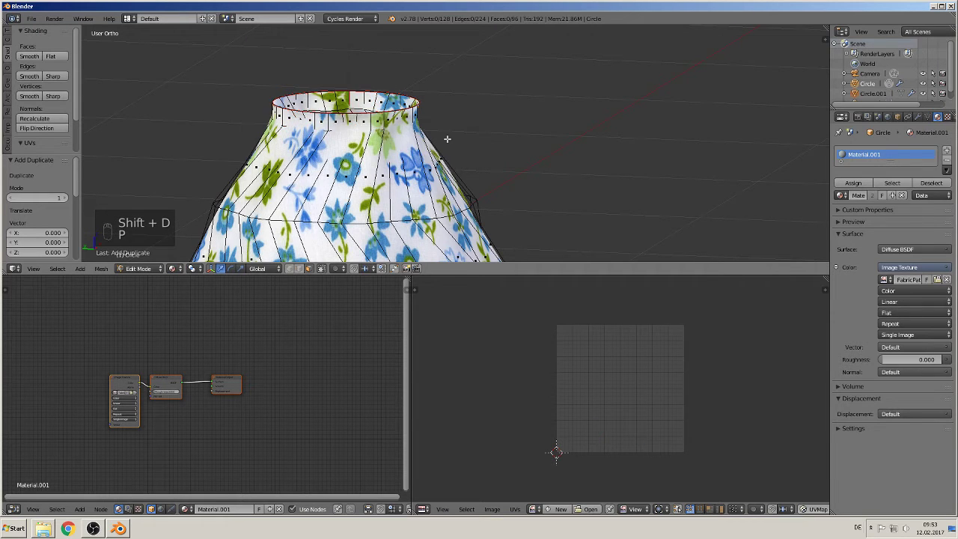
{"action": "scroll", "coordinate": [446, 141], "scroll_direction": "down", "scroll_amount": 3}
Step: Move the separated ring aside along the Y axis in Object Mode
{"action": "key", "text": "Tab"}
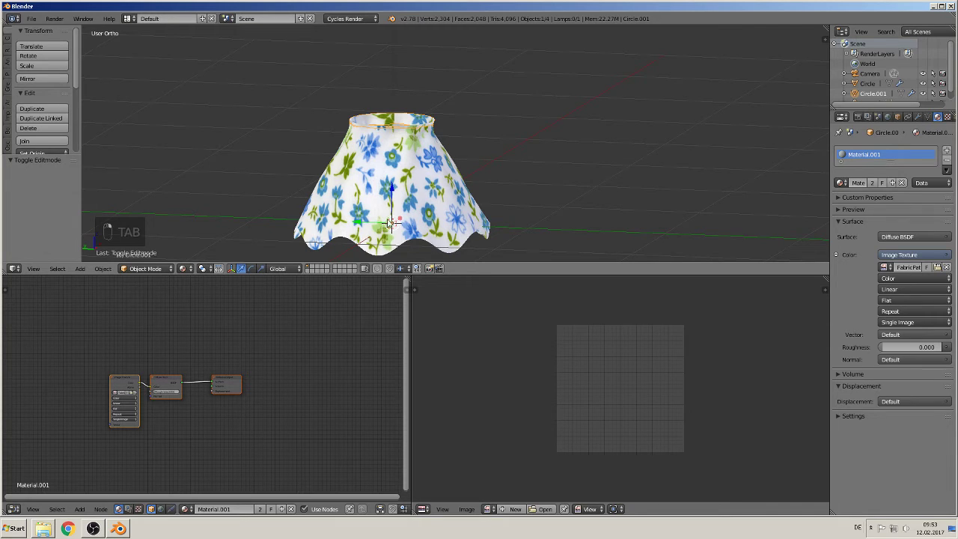
{"action": "key", "text": "g"}
{"action": "key", "text": "y"}
{"action": "left_click", "coordinate": [528, 223]}
{"action": "scroll", "coordinate": [598, 180], "scroll_direction": "up", "scroll_amount": 2}
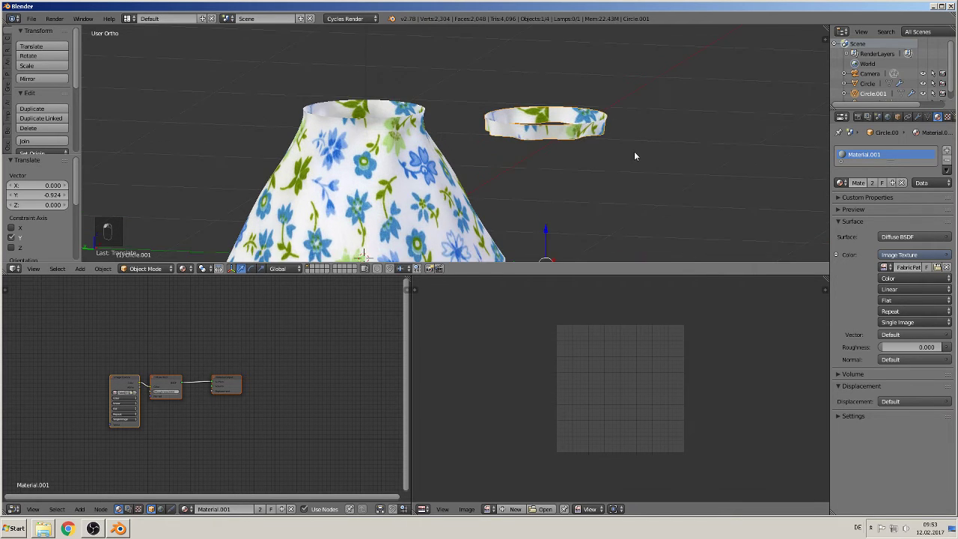
{"action": "middle_click_drag", "start_coordinate": [634, 156], "coordinate": [517, 167], "text": "shift"}
Step: Select the ring's edge loop and make it perfectly round with LoopTools Circle
{"action": "key", "text": "Tab"}
{"action": "scroll", "coordinate": [441, 152], "scroll_direction": "up", "scroll_amount": 2}
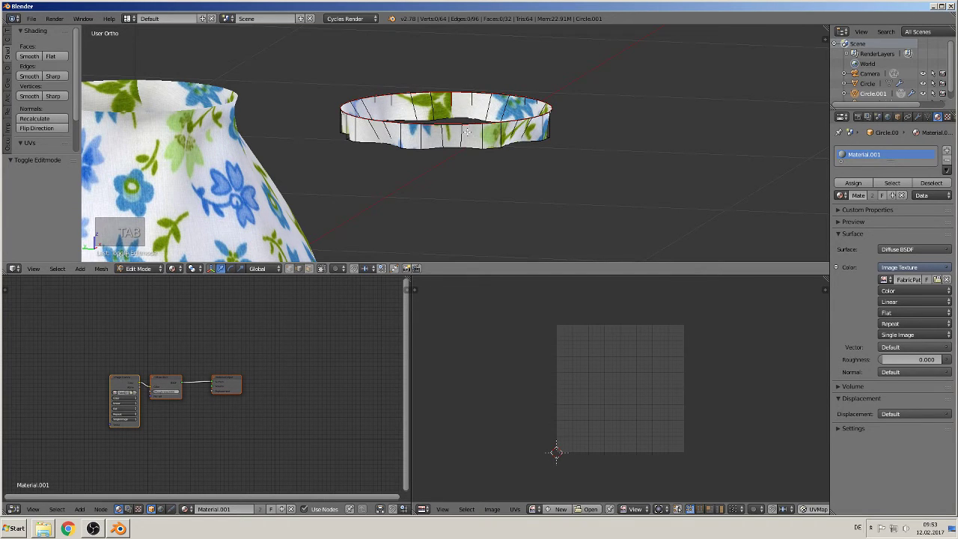
{"action": "right_click", "coordinate": [466, 132], "text": "alt"}
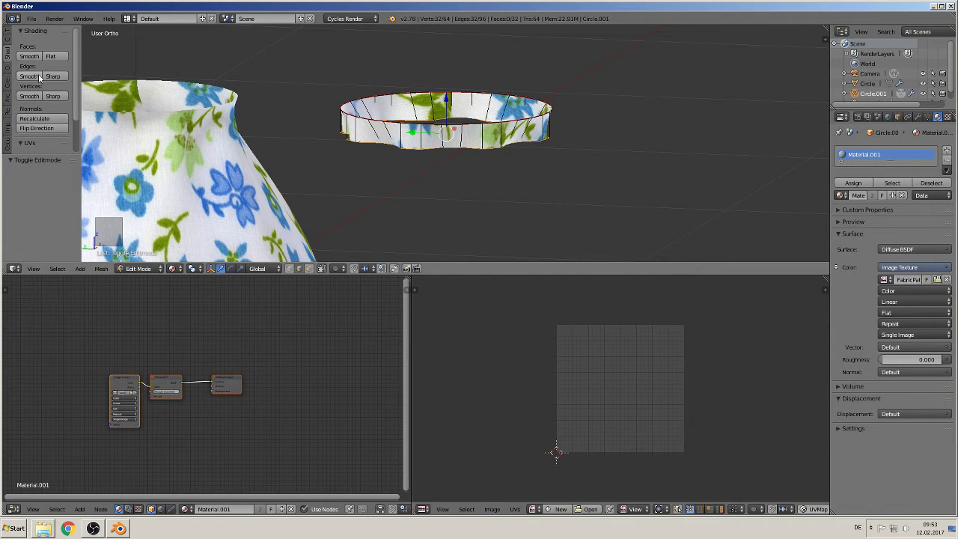
{"action": "left_click", "coordinate": [29, 142]}
{"action": "scroll", "coordinate": [38, 112], "scroll_direction": "down", "scroll_amount": 2}
{"action": "left_click", "coordinate": [9, 33]}
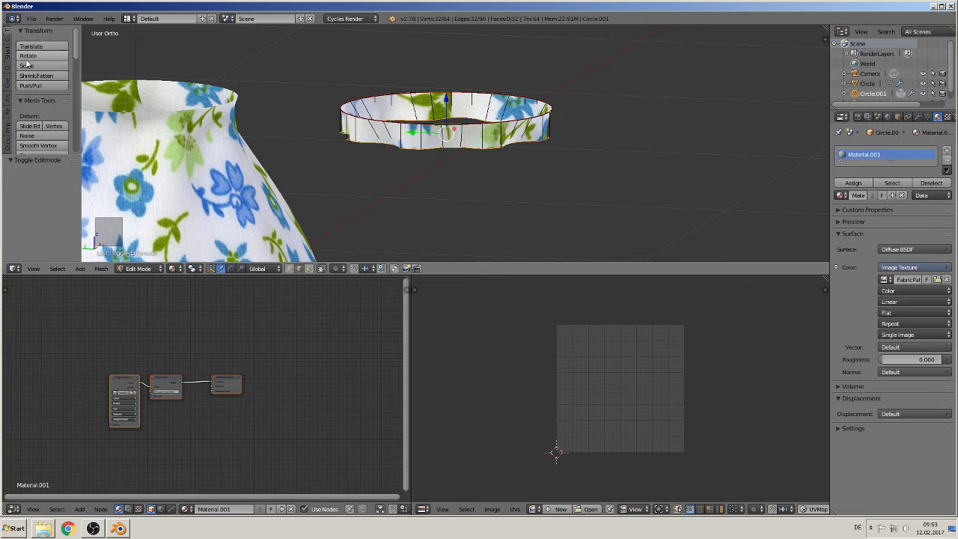
{"action": "scroll", "coordinate": [44, 130], "scroll_direction": "down", "scroll_amount": 8}
{"action": "scroll", "coordinate": [45, 130], "scroll_direction": "down", "scroll_amount": 3}
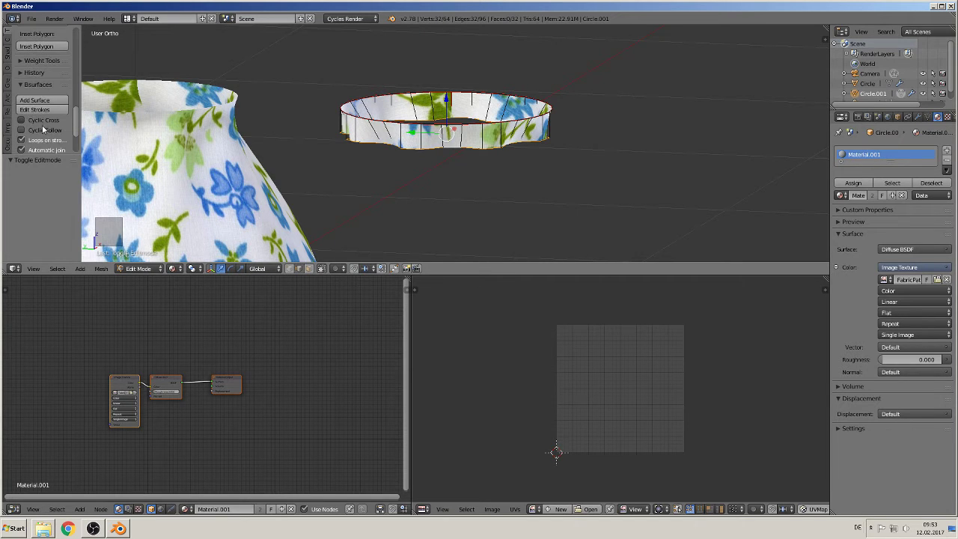
{"action": "scroll", "coordinate": [39, 121], "scroll_direction": "down", "scroll_amount": 2}
{"action": "left_click", "coordinate": [30, 121]}
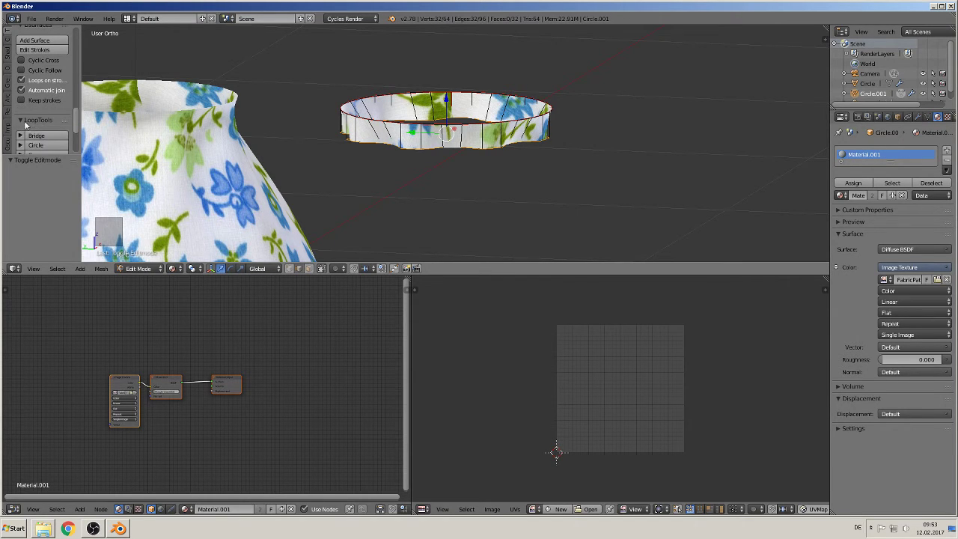
{"action": "scroll", "coordinate": [30, 112], "scroll_direction": "down", "scroll_amount": 3}
{"action": "left_click", "coordinate": [35, 85]}
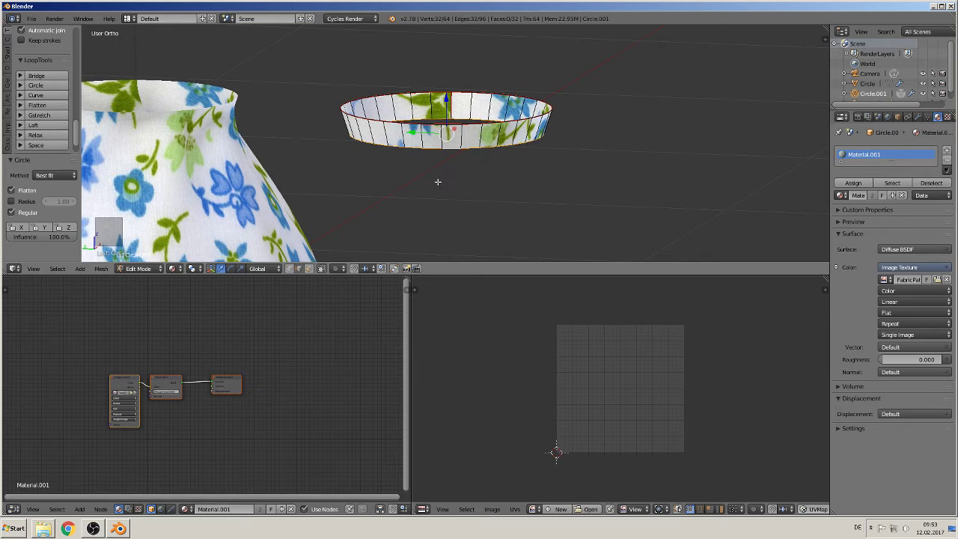
Step: Scale the ring up by about 1.106 and select all its faces
{"action": "key", "text": "s"}
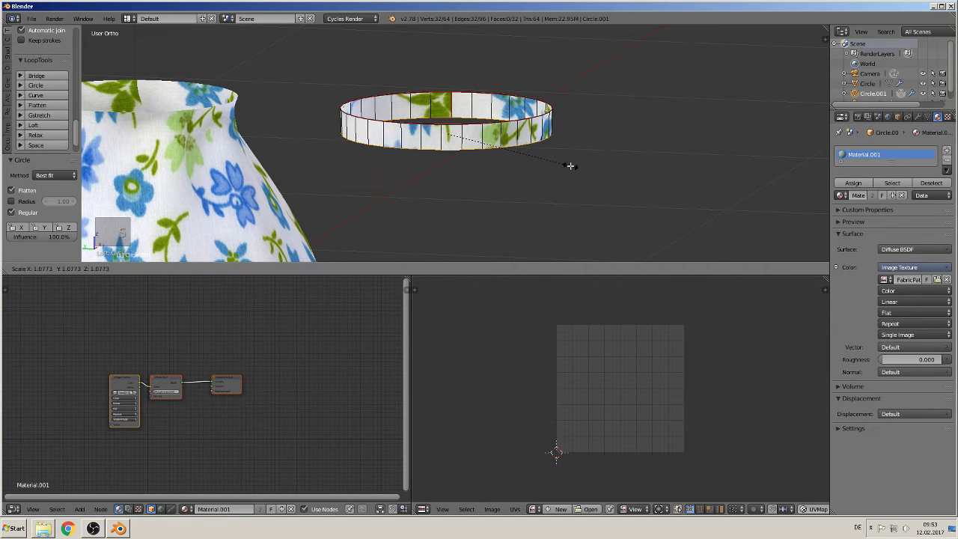
{"action": "left_click", "coordinate": [574, 166]}
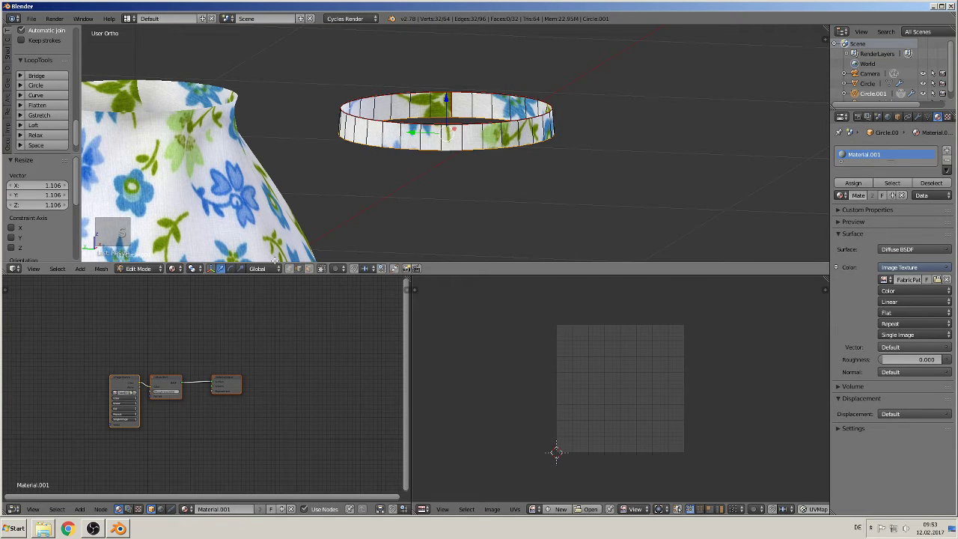
{"action": "left_click", "coordinate": [307, 268]}
{"action": "key", "text": "a"}
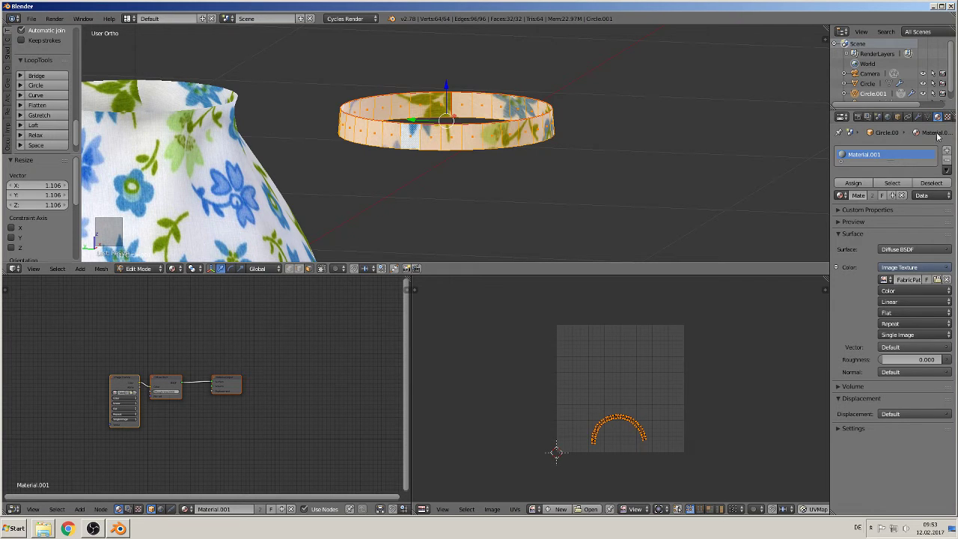
Step: Add a Solidify modifier to the ring and return to Object Mode
{"action": "left_click", "coordinate": [918, 117]}
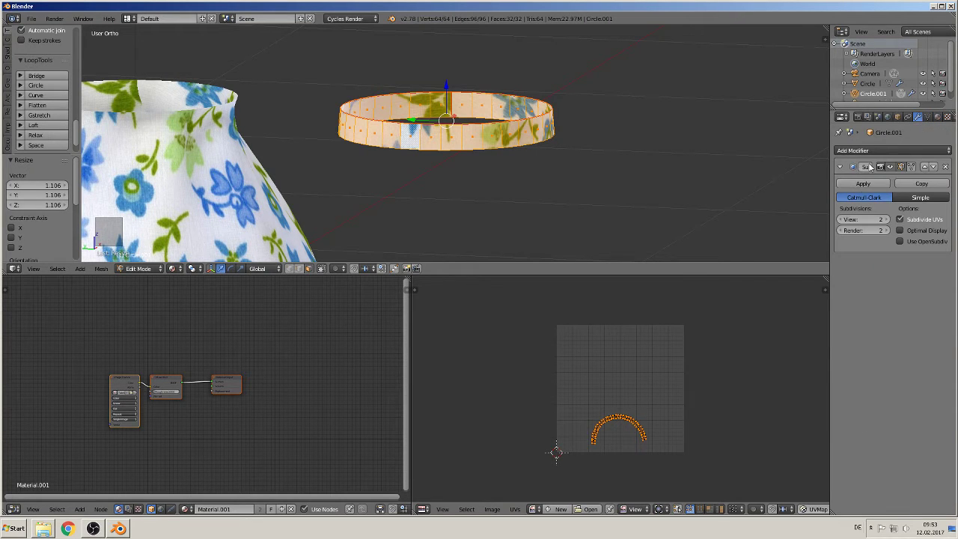
{"action": "left_click", "coordinate": [870, 153]}
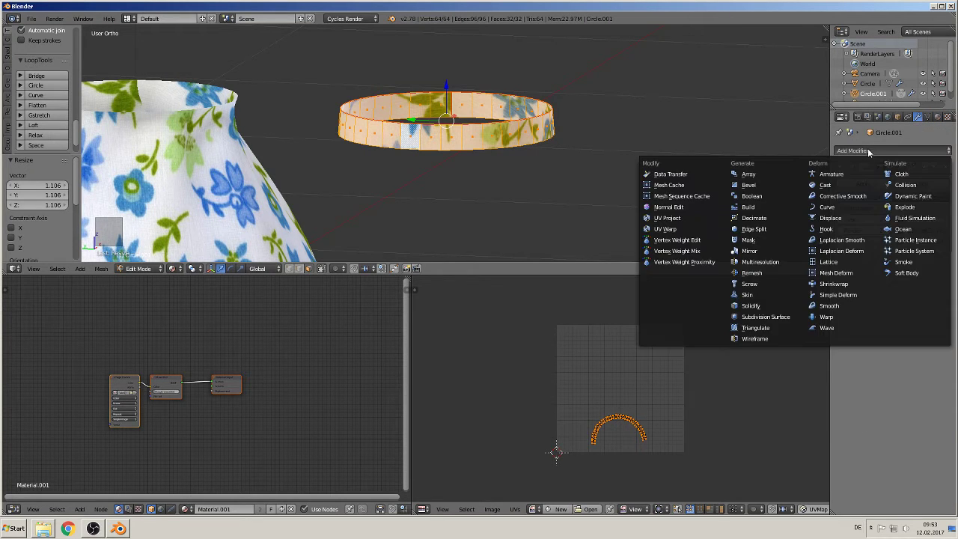
{"action": "left_click", "coordinate": [750, 305]}
{"action": "key", "text": "Tab"}
{"action": "middle_click_drag", "start_coordinate": [577, 227], "coordinate": [484, 179]}
{"action": "scroll", "coordinate": [483, 199], "scroll_direction": "up", "scroll_amount": 4}
{"action": "scroll", "coordinate": [493, 199], "scroll_direction": "down", "scroll_amount": 3}
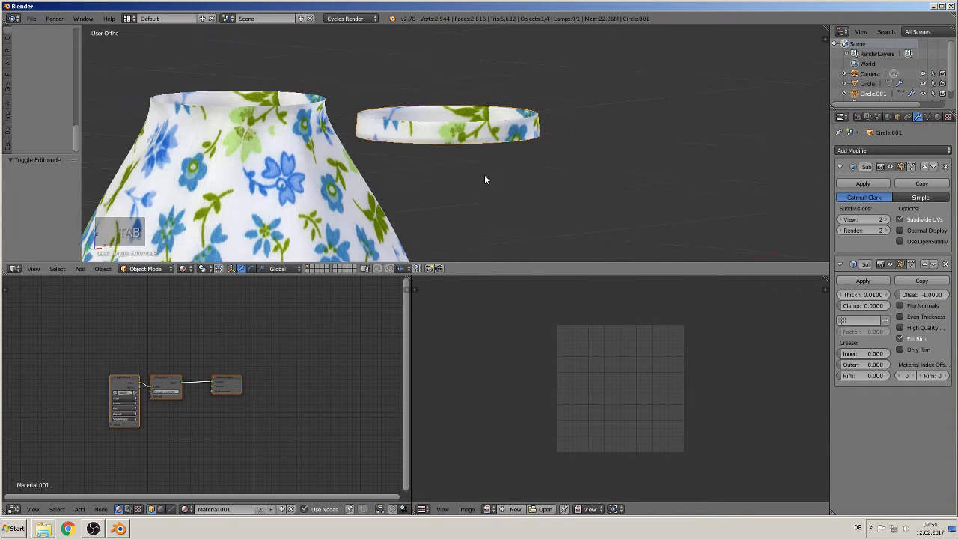
Step: Rename the ring's material to 'laetaner'
{"action": "left_click", "coordinate": [936, 117]}
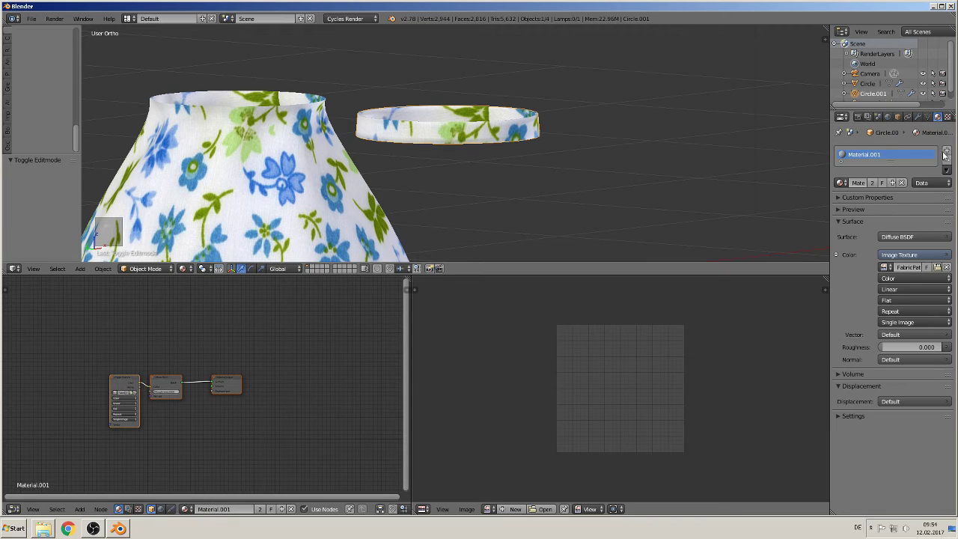
{"action": "left_click", "coordinate": [856, 184]}
{"action": "key", "text": "ctrl+a"}
{"action": "type", "text": "laetaner"}
{"action": "key", "text": "Return"}
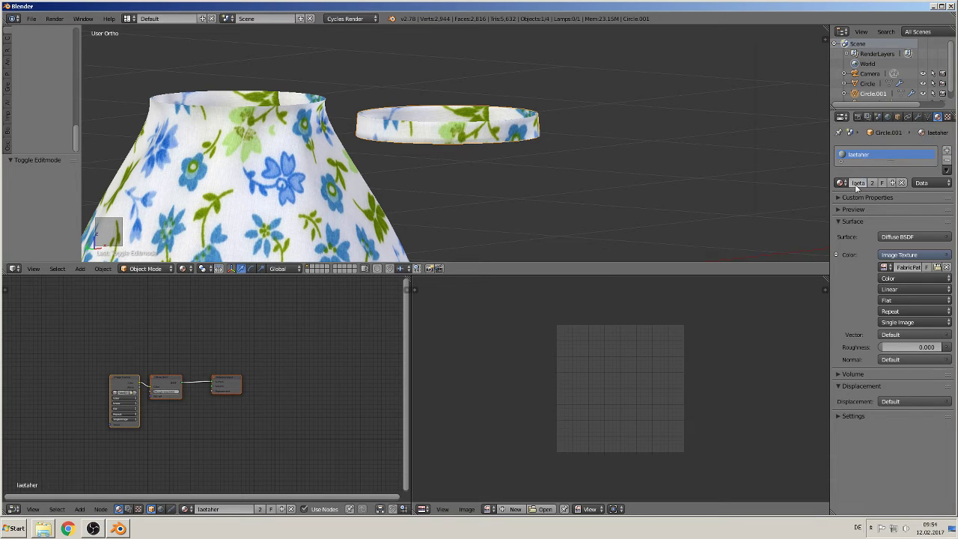
Step: Load Leather0041_1_S.jpg from the Leder folder as the material's image texture
{"action": "left_click", "coordinate": [936, 267]}
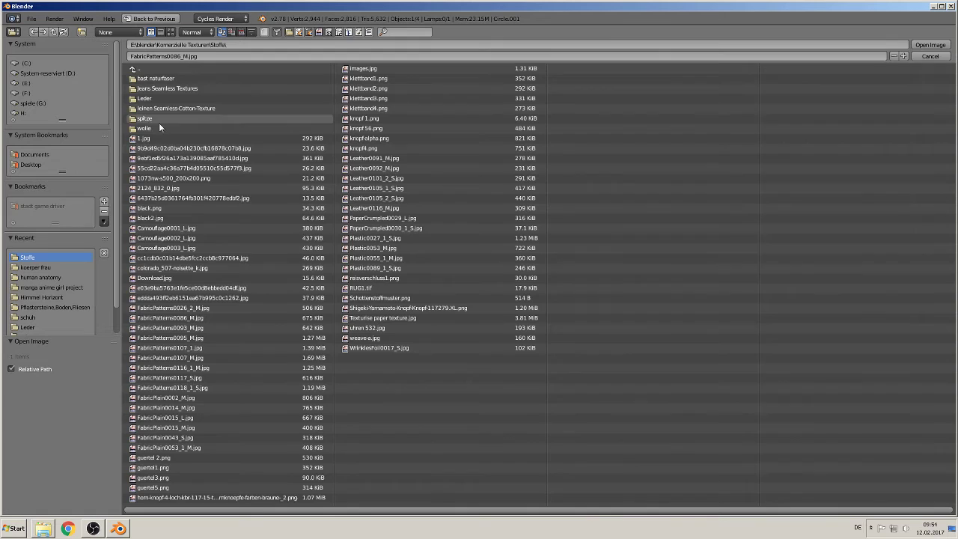
{"action": "left_click", "coordinate": [144, 98]}
{"action": "left_click", "coordinate": [170, 33]}
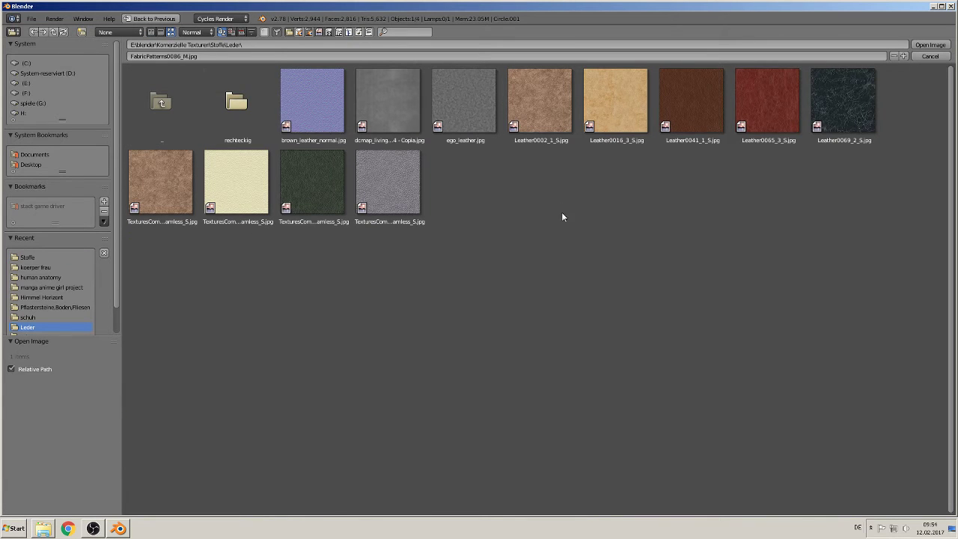
{"action": "double_click", "coordinate": [691, 107]}
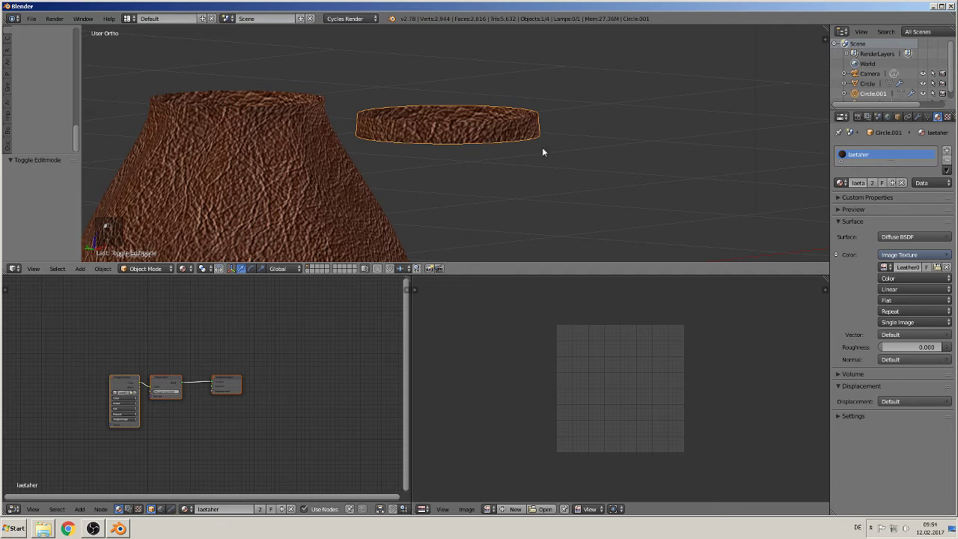
{"action": "middle_click_drag", "start_coordinate": [520, 166], "coordinate": [506, 194]}
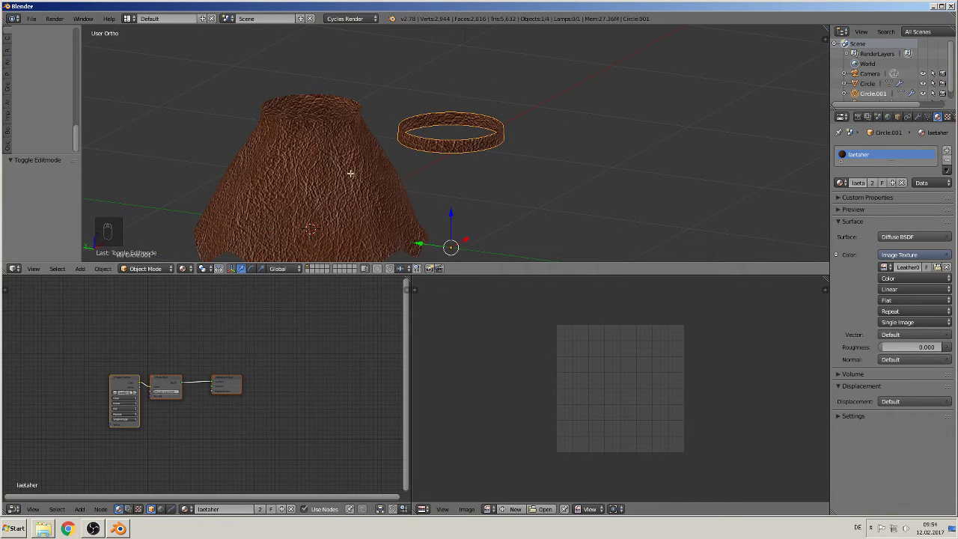
{"action": "key", "text": "Tab"}
{"action": "key", "text": "Tab"}
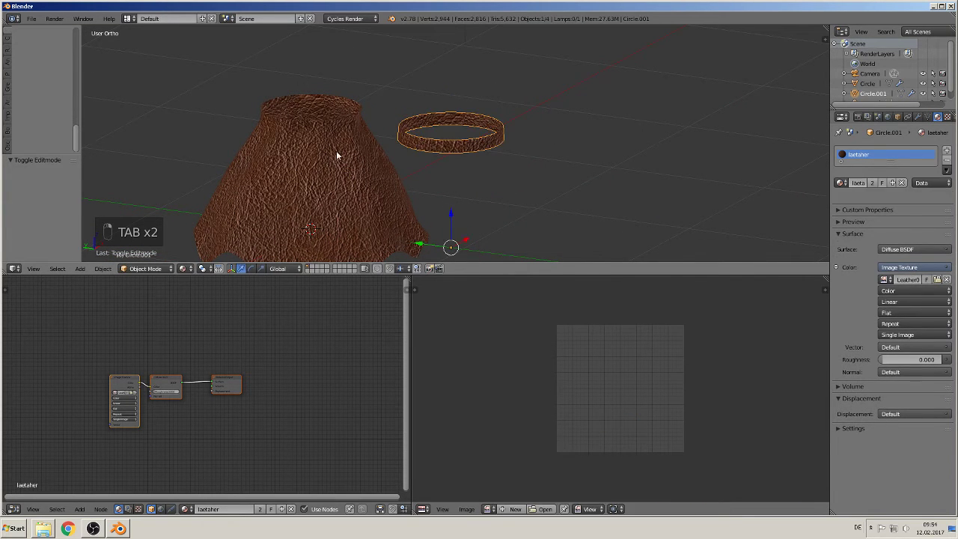
Step: Select the skirt, assign it the existing 'Material' and enable Use Nodes
{"action": "right_click", "coordinate": [331, 142]}
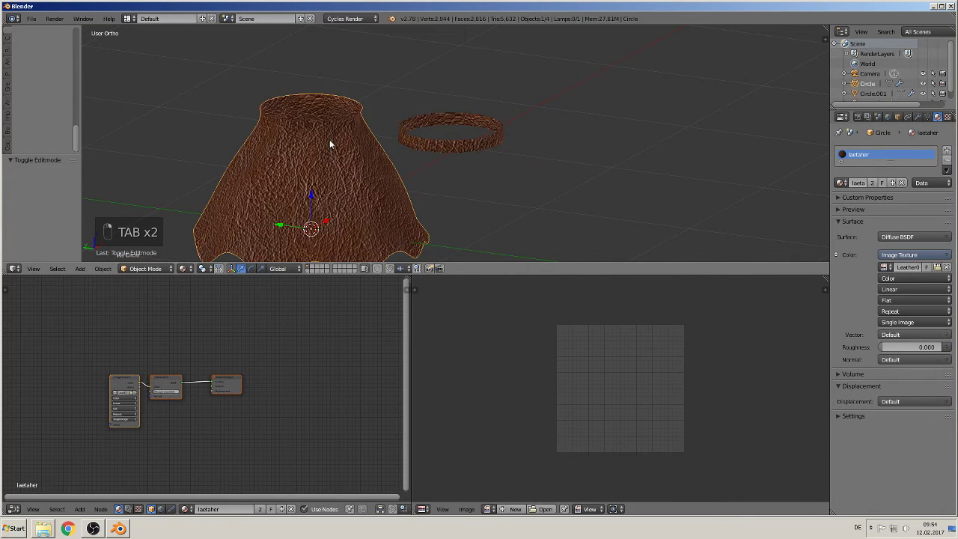
{"action": "left_click", "coordinate": [841, 183]}
{"action": "left_click", "coordinate": [813, 209]}
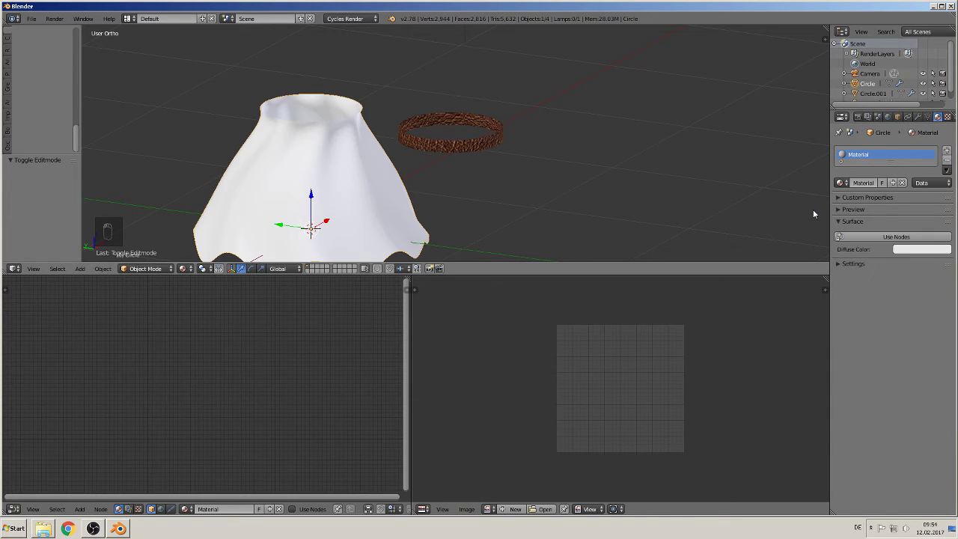
{"action": "left_click", "coordinate": [888, 236]}
Step: Drive the skirt's Color with an Image Texture of FabricPatterns0086_M.jpg from Stoffe
{"action": "left_click", "coordinate": [947, 256]}
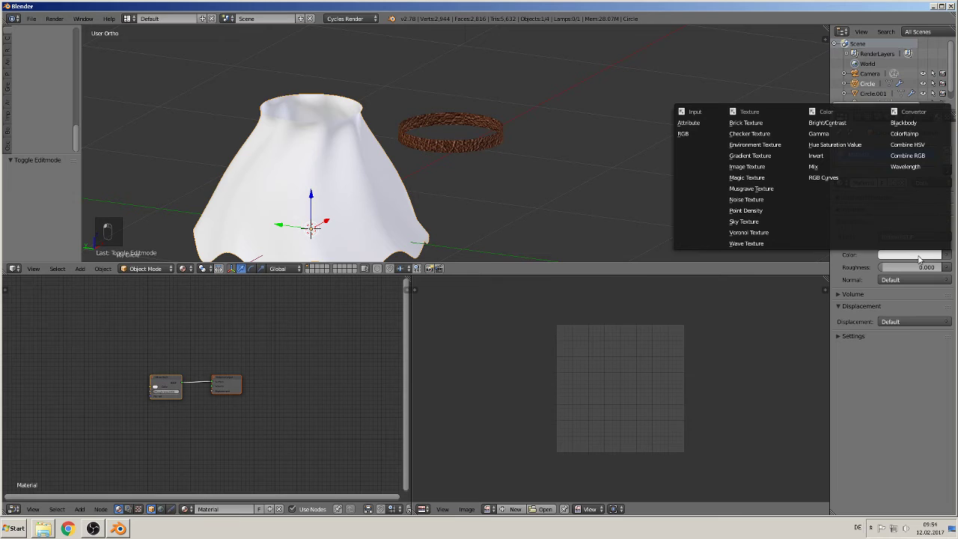
{"action": "left_click", "coordinate": [763, 166]}
{"action": "left_click", "coordinate": [925, 266]}
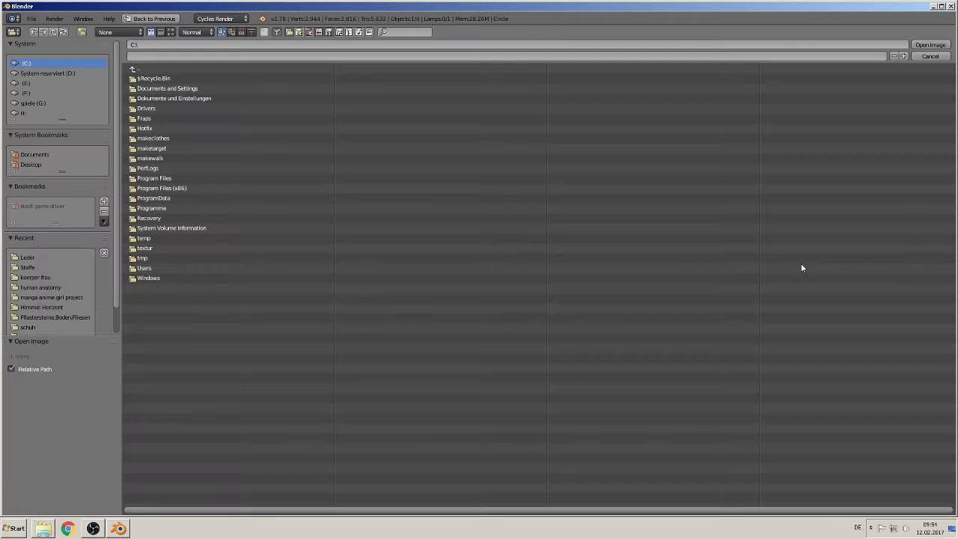
{"action": "left_click", "coordinate": [28, 268]}
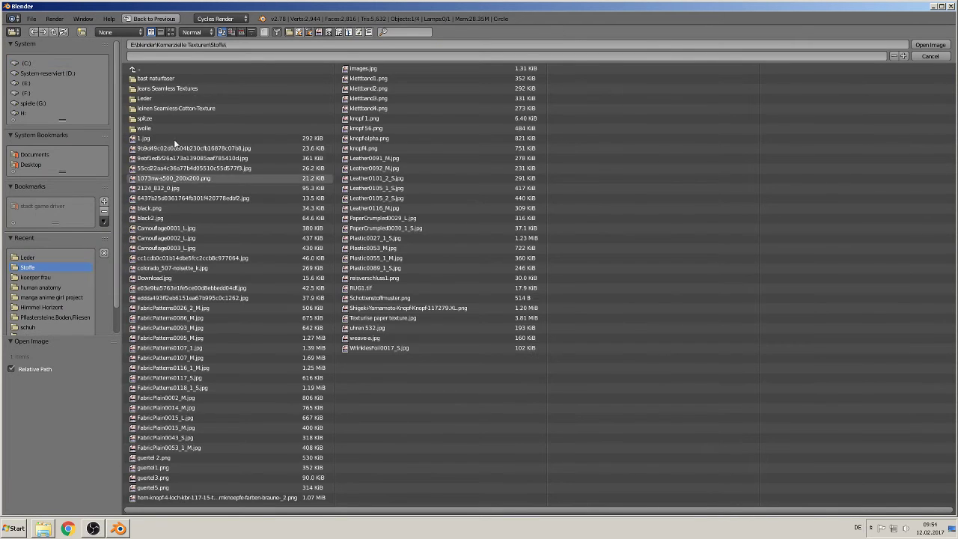
{"action": "left_click", "coordinate": [171, 31]}
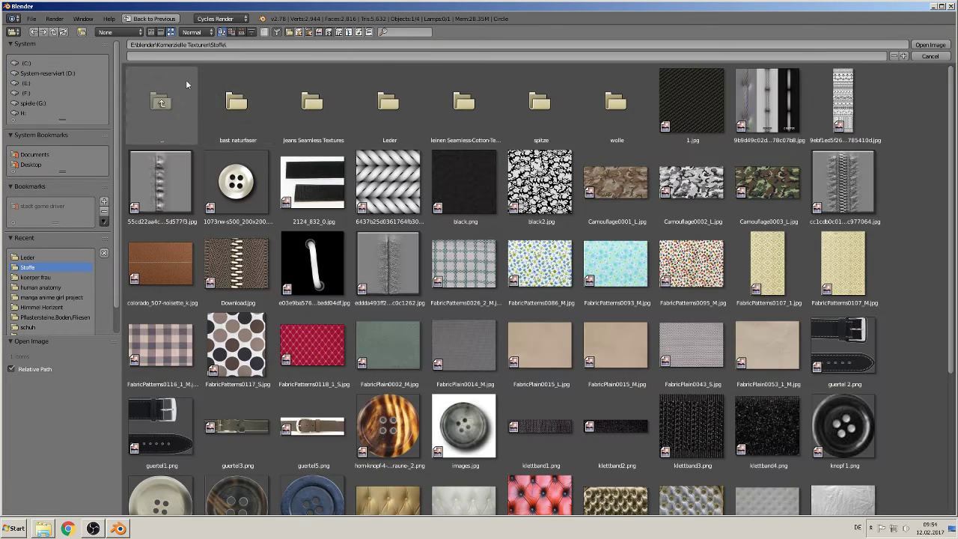
{"action": "double_click", "coordinate": [536, 269]}
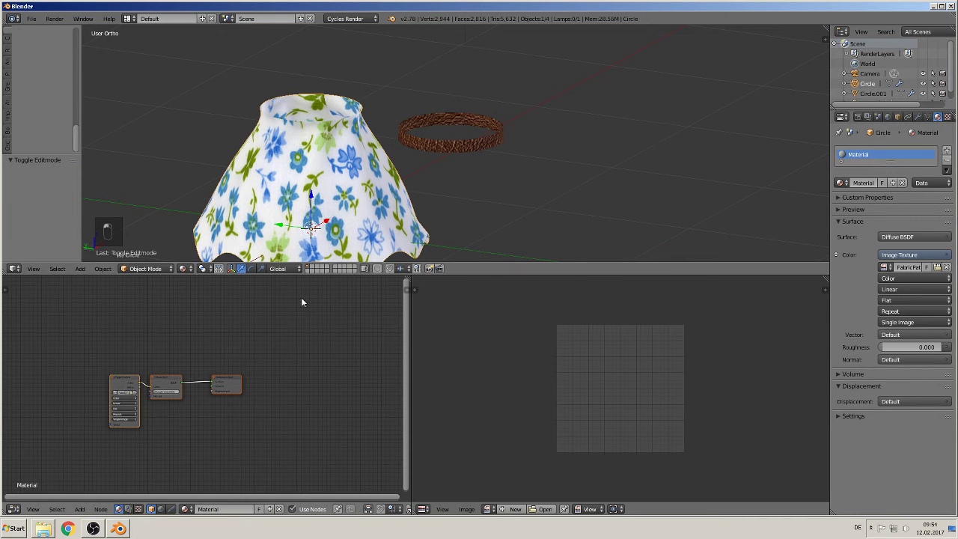
Step: Add Texture Coordinate and Mapping nodes to the skirt's node graph
{"action": "middle_click_drag", "start_coordinate": [330, 170], "coordinate": [313, 213]}
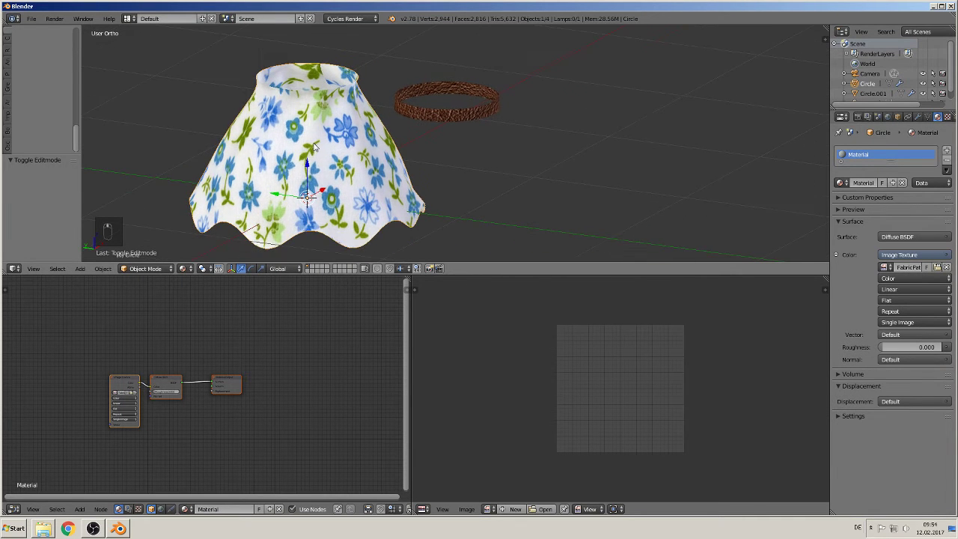
{"action": "middle_click_drag", "start_coordinate": [314, 147], "coordinate": [319, 224]}
{"action": "scroll", "coordinate": [342, 349], "scroll_direction": "up", "scroll_amount": 5, "text": "ctrl"}
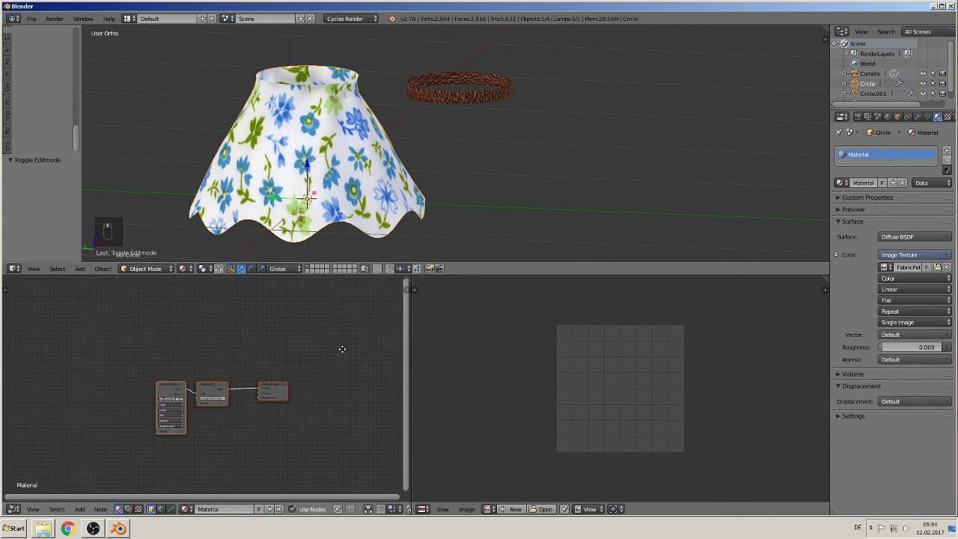
{"action": "scroll", "coordinate": [377, 367], "scroll_direction": "up", "scroll_amount": 1}
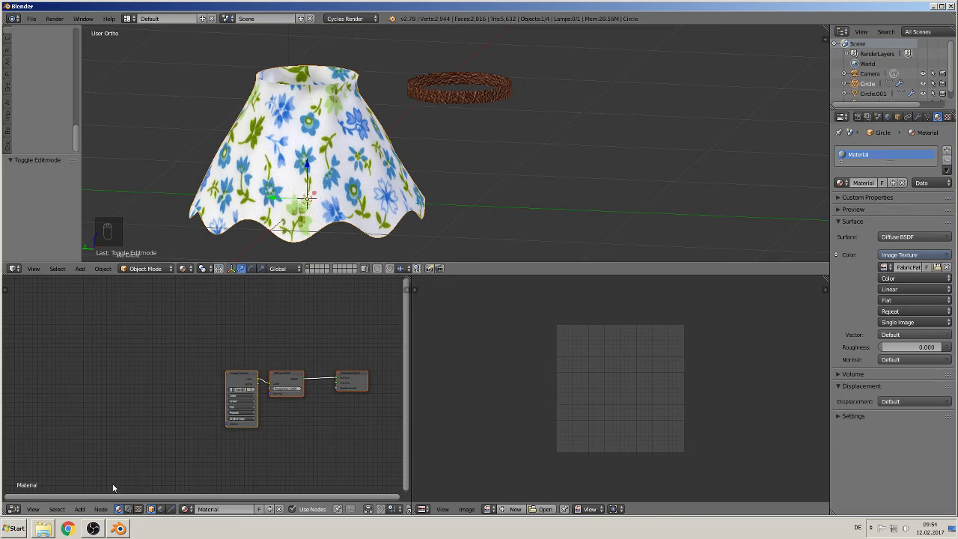
{"action": "left_click", "coordinate": [78, 510]}
{"action": "mouse_move", "coordinate": [95, 490]}
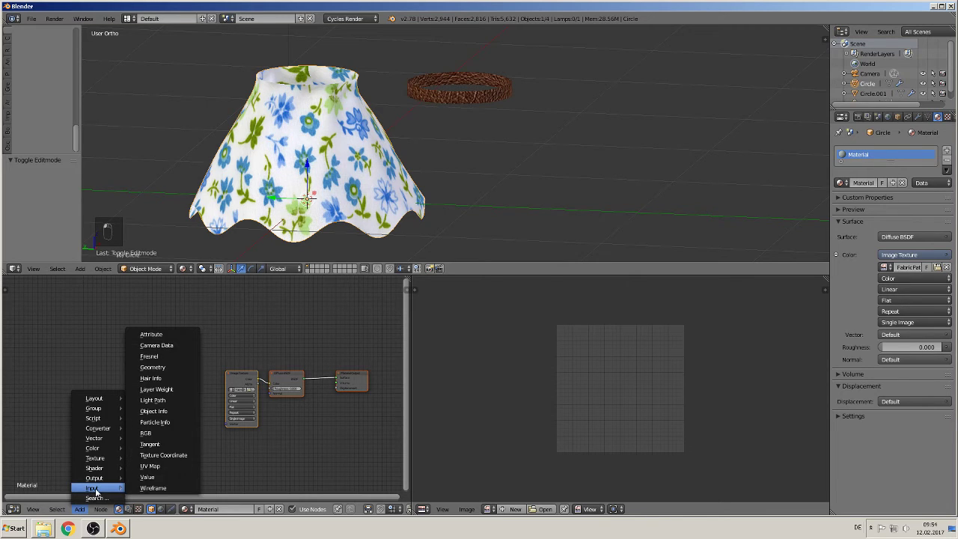
{"action": "left_click", "coordinate": [159, 457]}
{"action": "left_click", "coordinate": [56, 394]}
{"action": "left_click", "coordinate": [90, 508]}
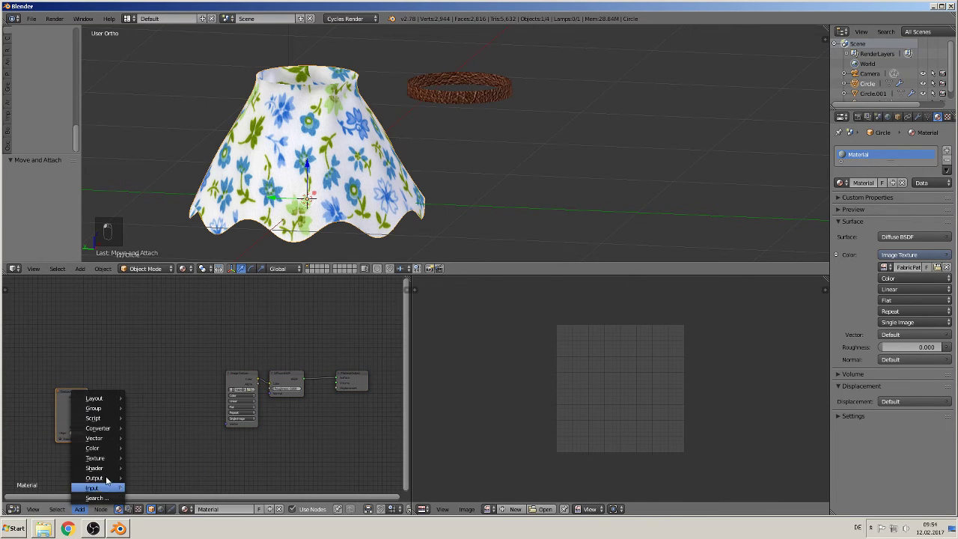
{"action": "mouse_move", "coordinate": [105, 440]}
{"action": "left_click", "coordinate": [150, 449]}
{"action": "left_click", "coordinate": [105, 389]}
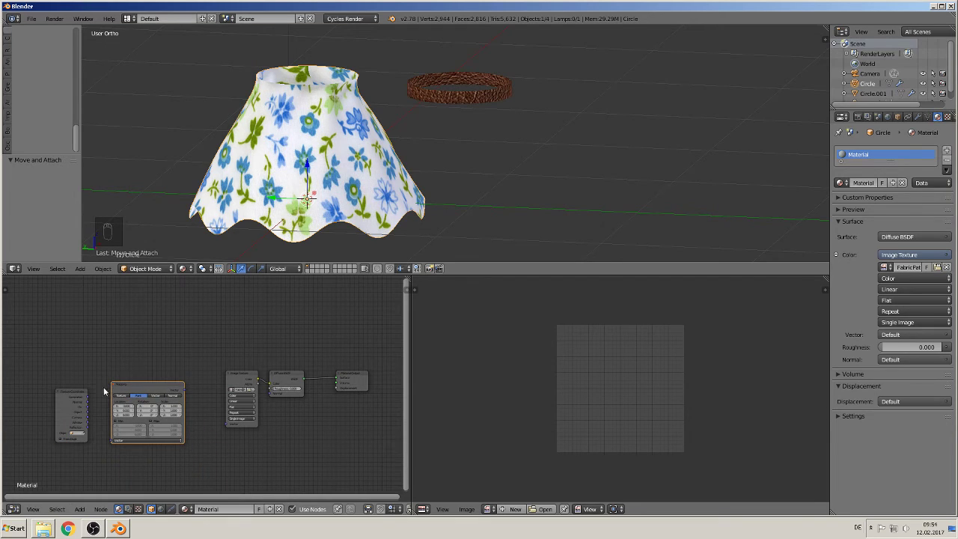
Step: Link Texture Coordinate through Mapping into the Image Texture Vector, with Mapping set to Texture
{"action": "left_click_drag", "start_coordinate": [89, 411], "coordinate": [115, 441]}
{"action": "key", "text": "g"}
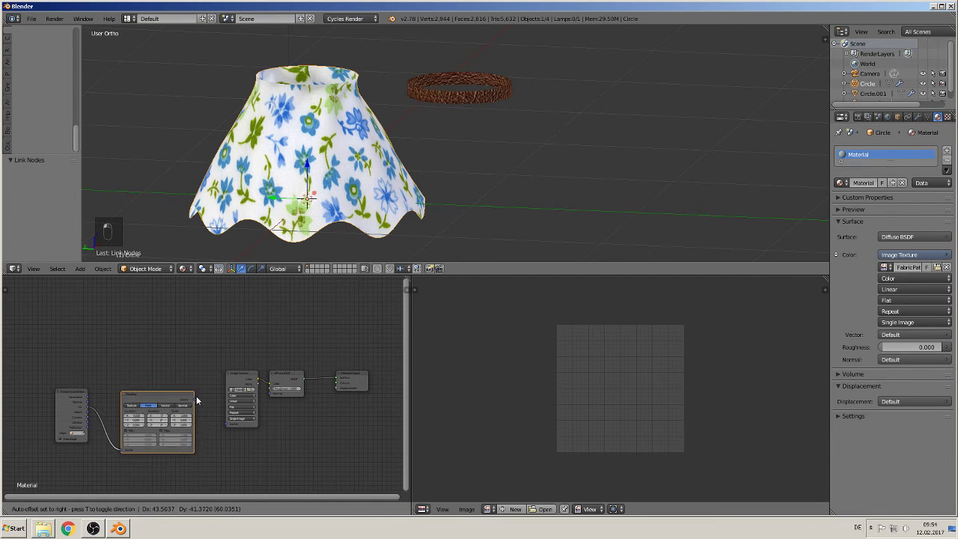
{"action": "left_click", "coordinate": [197, 400]}
{"action": "left_click_drag", "start_coordinate": [196, 399], "coordinate": [229, 421]}
{"action": "scroll", "coordinate": [229, 421], "scroll_direction": "up", "scroll_amount": 4}
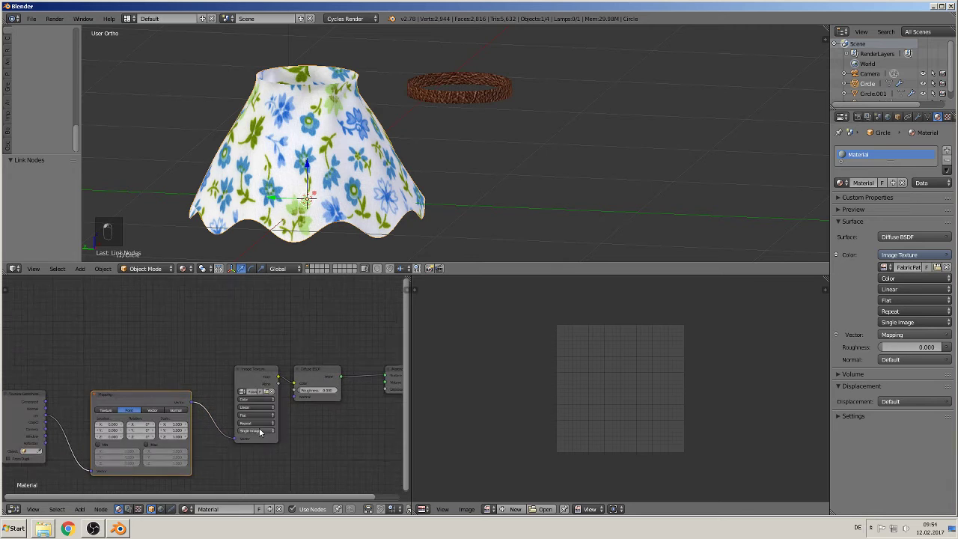
{"action": "scroll", "coordinate": [295, 349], "scroll_direction": "up", "scroll_amount": 3}
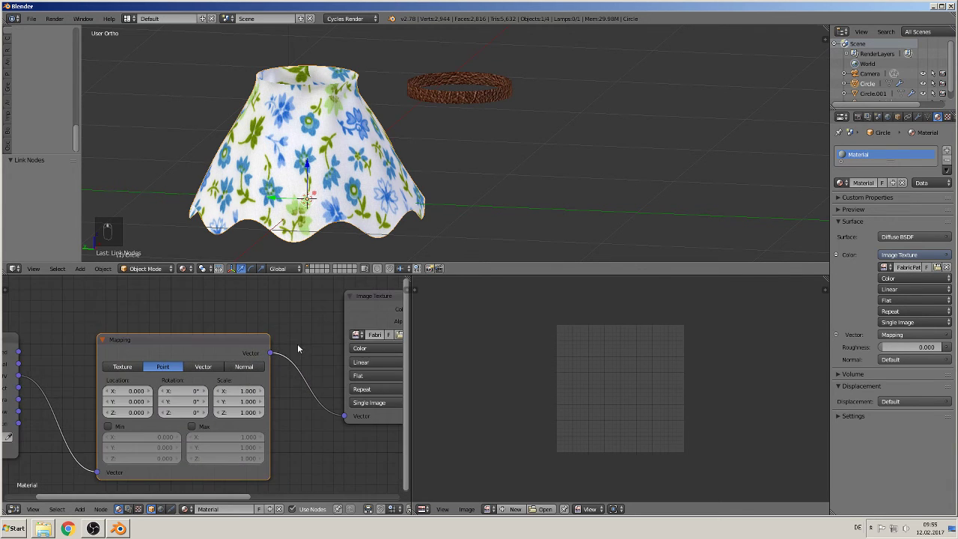
{"action": "left_click", "coordinate": [109, 362]}
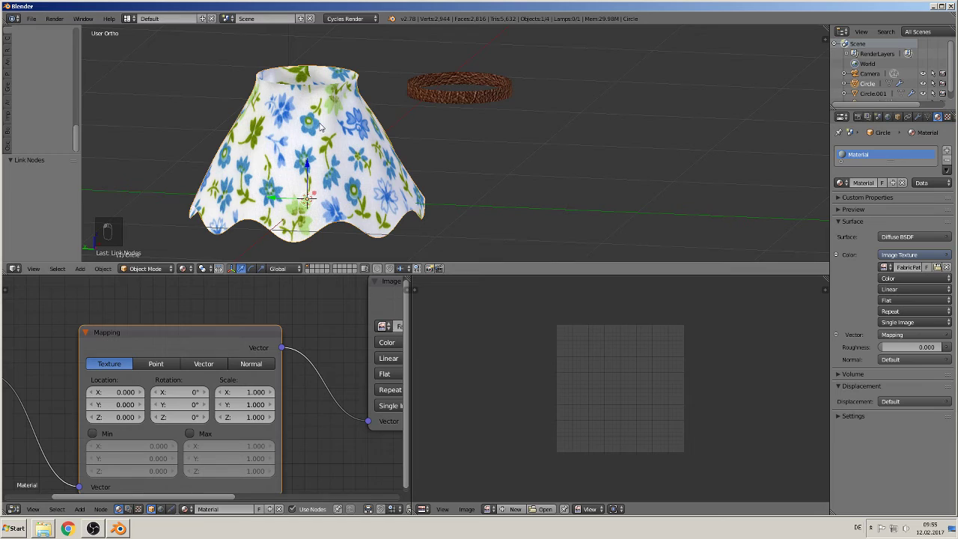
Step: Try a Mapping Scale of 5 on both X and Y
{"action": "left_click", "coordinate": [243, 392]}
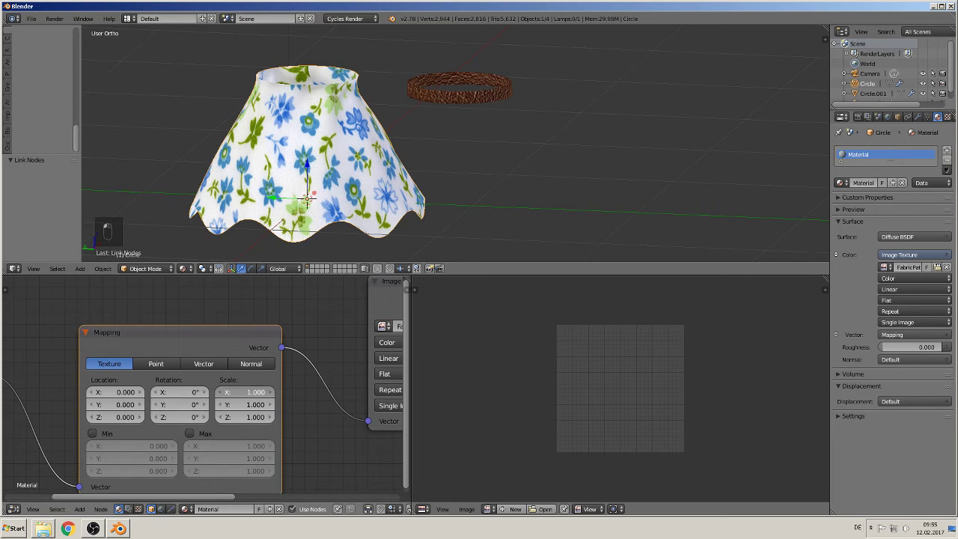
{"action": "type", "text": "5"}
{"action": "key", "text": "Return"}
{"action": "left_click", "coordinate": [258, 405]}
{"action": "type", "text": "5"}
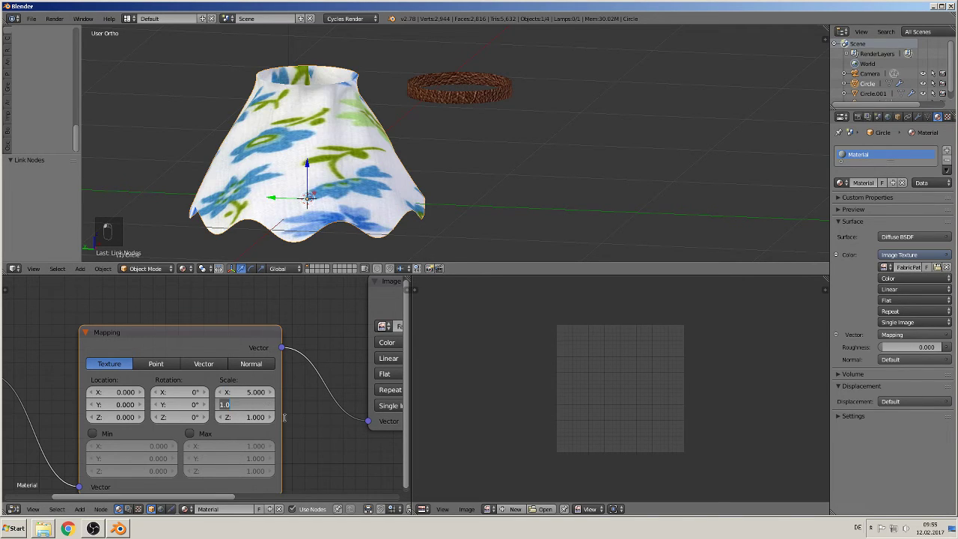
{"action": "key", "text": "Return"}
Step: Set the Mapping Scale X and Y to 0.3 for a finer floral pattern
{"action": "left_click", "coordinate": [240, 389]}
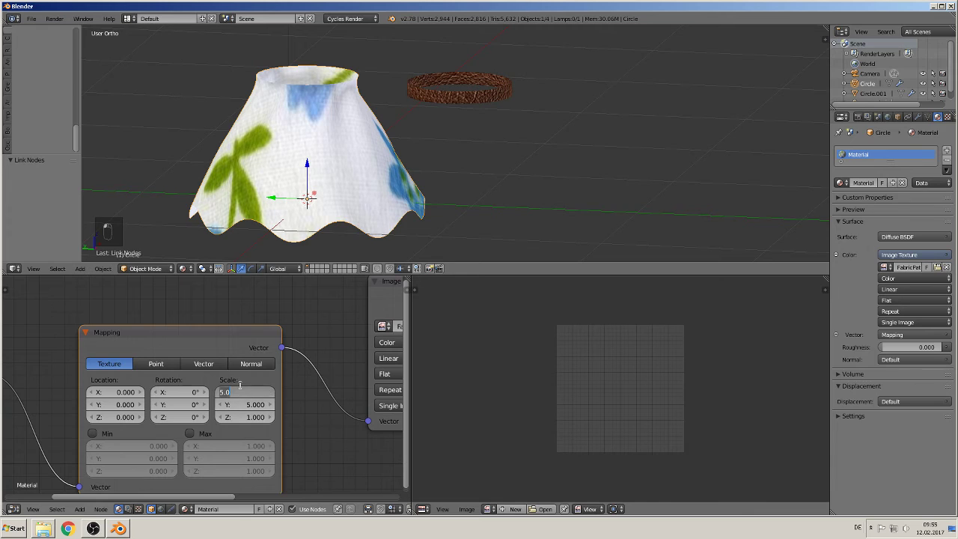
{"action": "type", "text": "1"}
{"action": "key", "text": "Return"}
{"action": "left_click", "coordinate": [253, 404]}
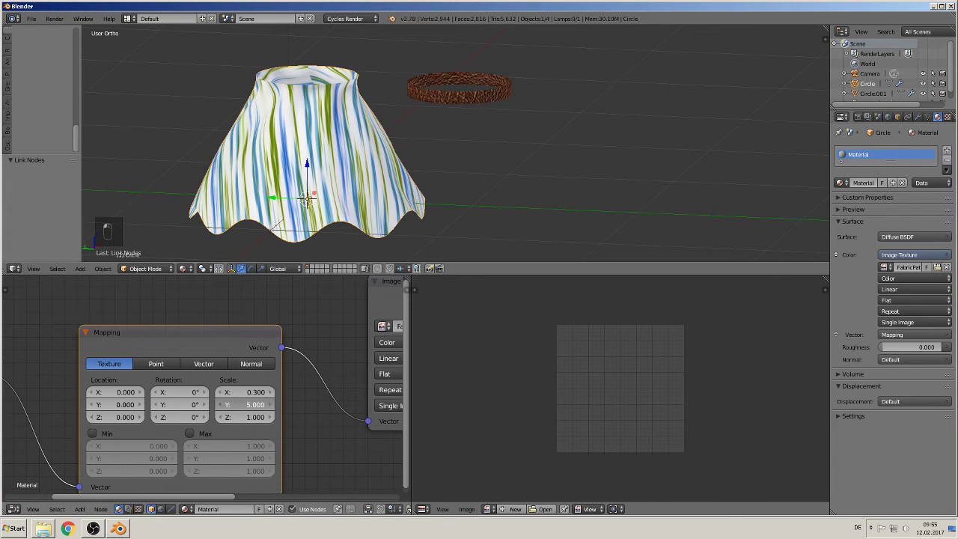
{"action": "type", "text": "0.3"}
{"action": "key", "text": "Return"}
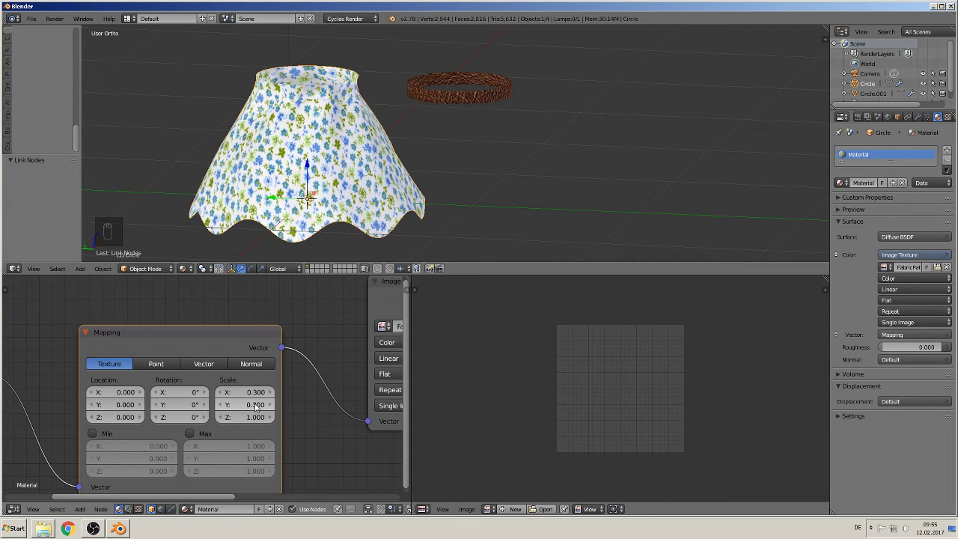
{"action": "scroll", "coordinate": [437, 176], "scroll_direction": "up", "scroll_amount": 2}
{"action": "key", "text": "Tab"}
{"action": "key", "text": "Tab"}
{"action": "scroll", "coordinate": [427, 188], "scroll_direction": "down", "scroll_amount": 3}
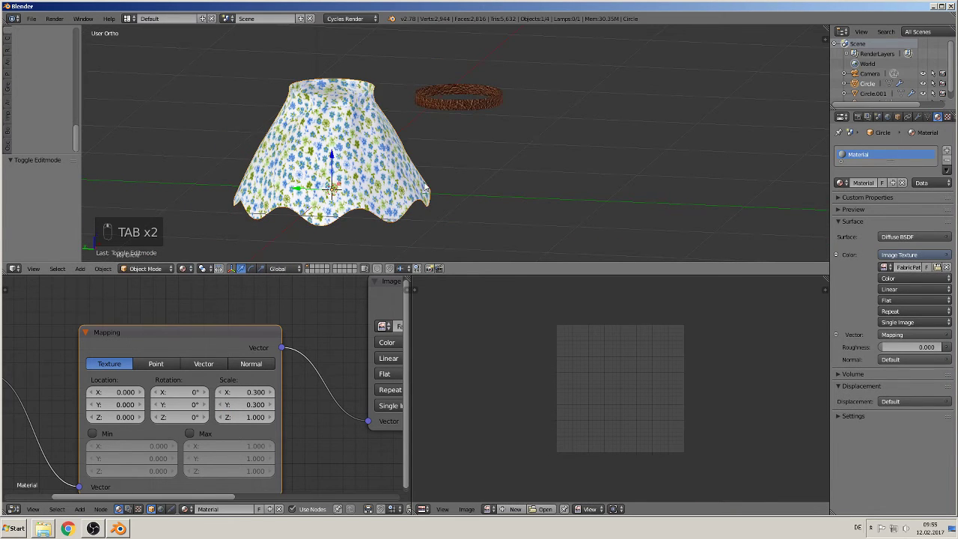
Step: Select the skirt's middle edge loop and scale it inward
{"action": "middle_click_drag", "start_coordinate": [412, 182], "coordinate": [353, 178]}
{"action": "key", "text": "Tab"}
{"action": "key", "text": "s"}
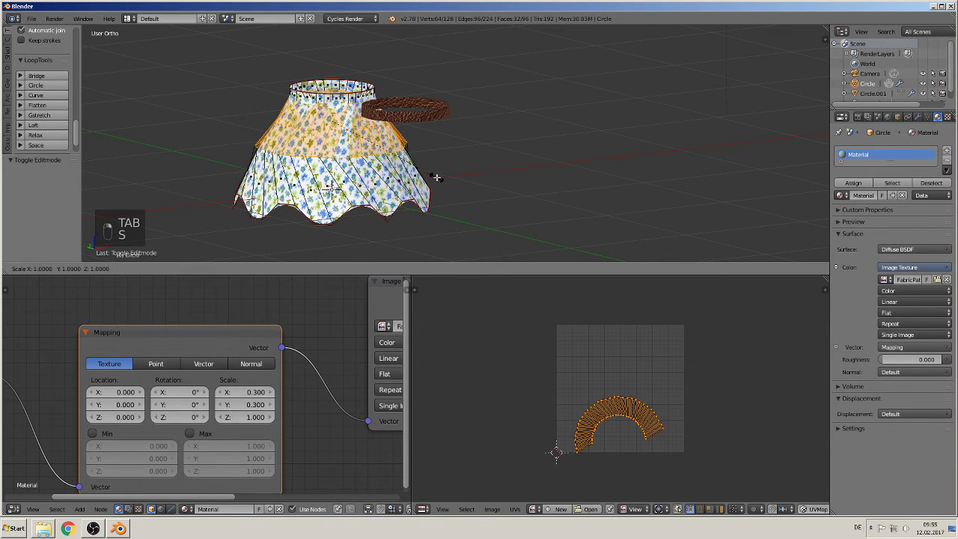
{"action": "right_click", "coordinate": [412, 173]}
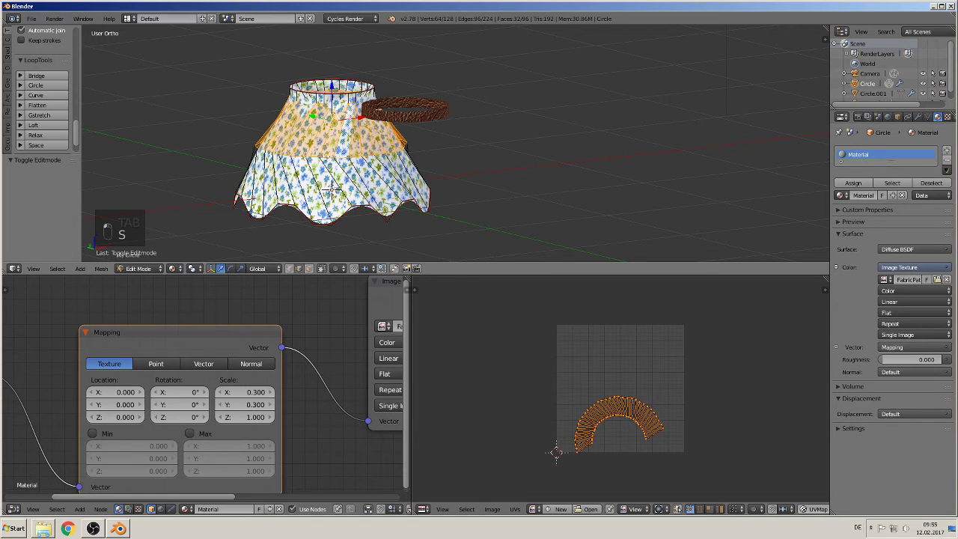
{"action": "right_click", "coordinate": [421, 175]}
{"action": "right_click", "coordinate": [345, 156], "text": "alt"}
{"action": "key", "text": "s"}
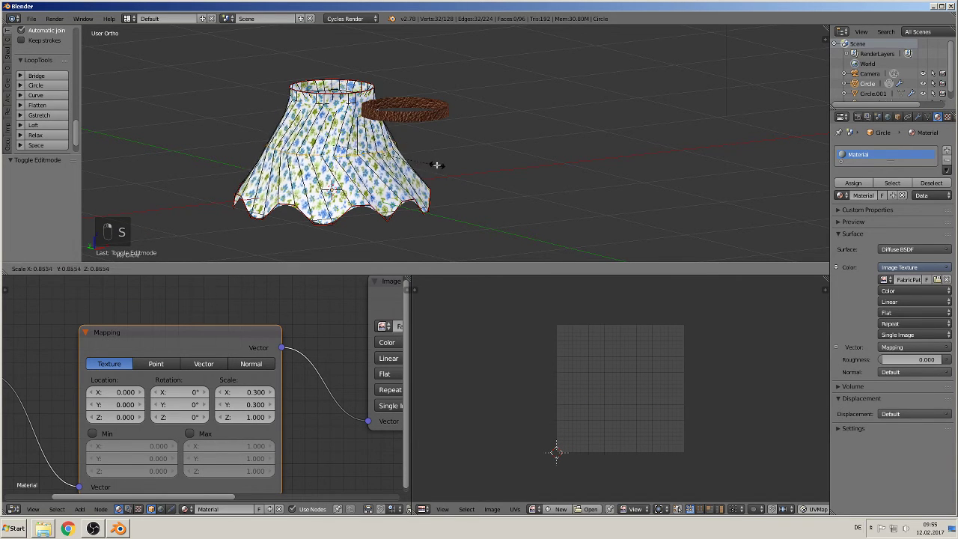
{"action": "left_click", "coordinate": [423, 162]}
{"action": "key", "text": "Tab"}
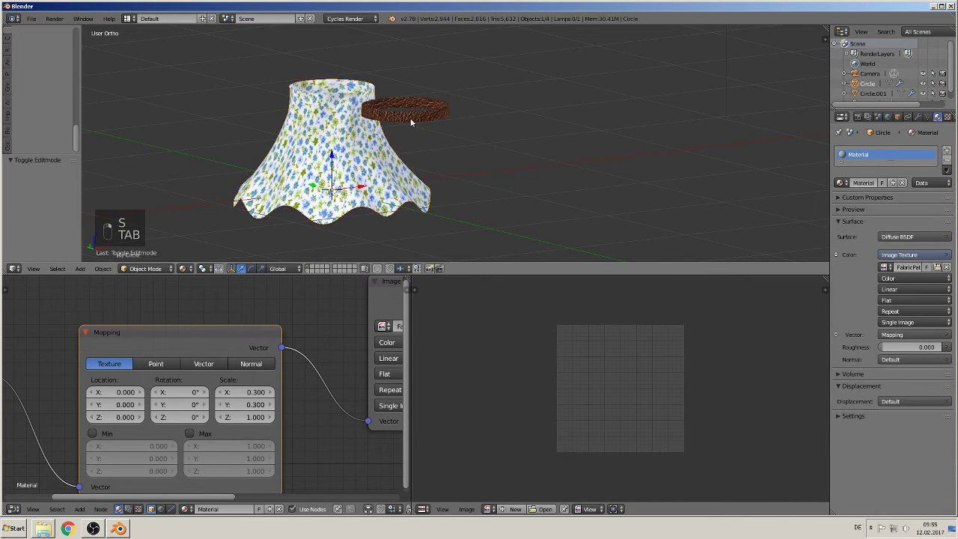
Step: Set the leather ring's origin to its geometry centre
{"action": "right_click", "coordinate": [412, 120]}
{"action": "middle_click_drag", "start_coordinate": [430, 168], "coordinate": [489, 157]}
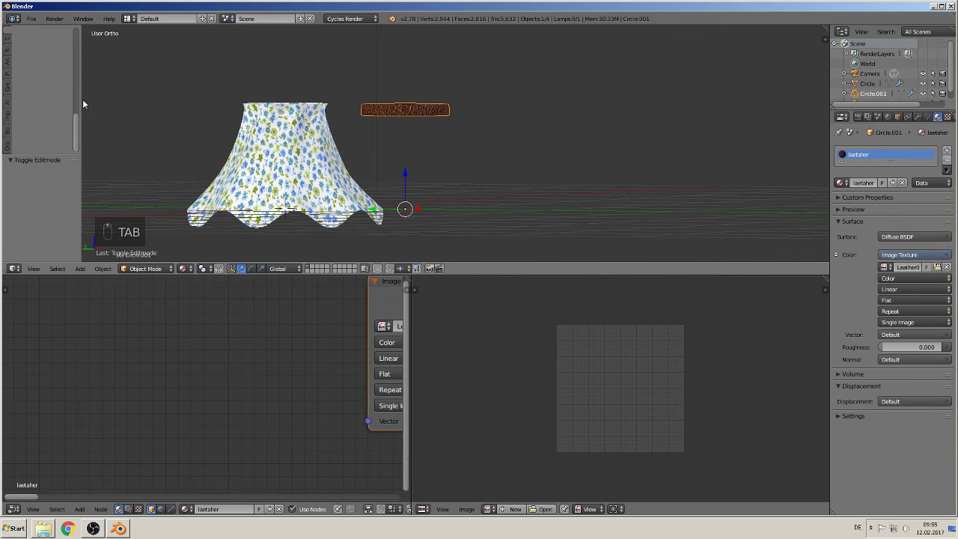
{"action": "scroll", "coordinate": [74, 91], "scroll_direction": "up", "scroll_amount": 8}
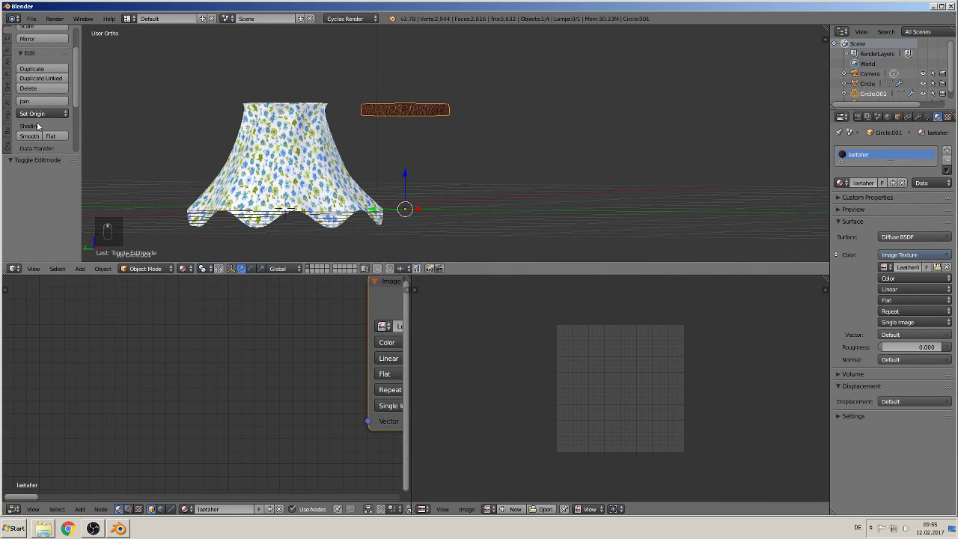
{"action": "left_click", "coordinate": [36, 114]}
{"action": "left_click", "coordinate": [37, 134]}
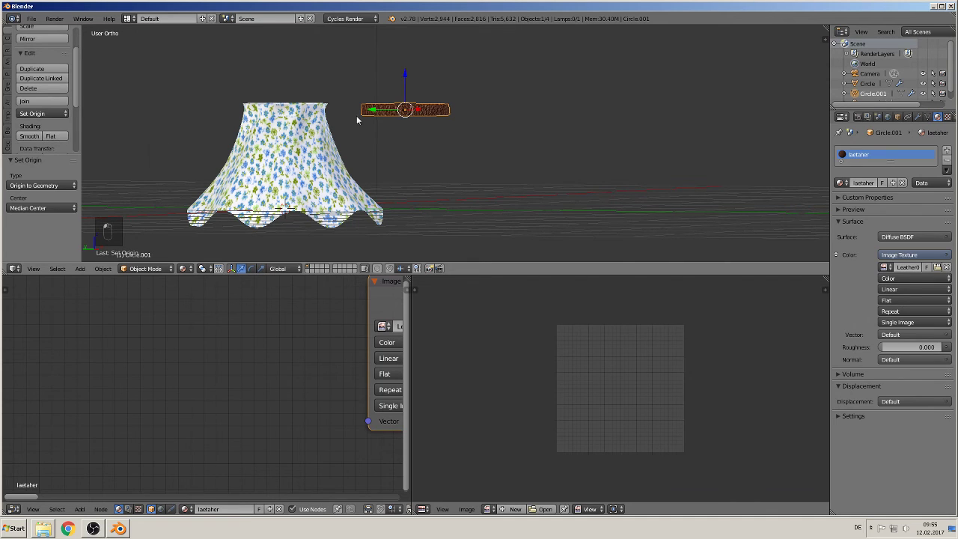
{"action": "scroll", "coordinate": [397, 123], "scroll_direction": "up", "scroll_amount": 4}
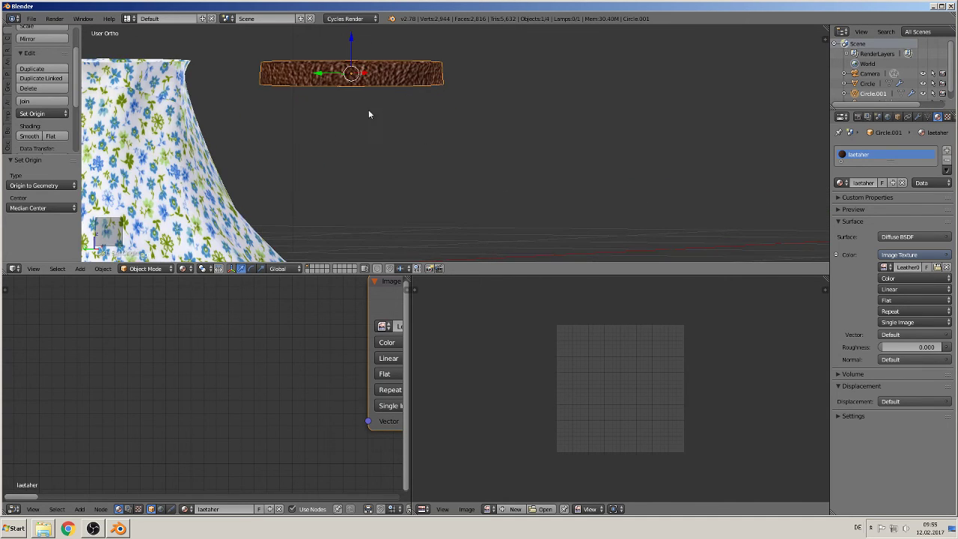
{"action": "scroll", "coordinate": [368, 113], "scroll_direction": "down", "scroll_amount": 4}
Step: Select the skirt and its Mapping and Texture Coordinate nodes
{"action": "right_click", "coordinate": [318, 153]}
{"action": "scroll", "coordinate": [222, 367], "scroll_direction": "down", "scroll_amount": 1}
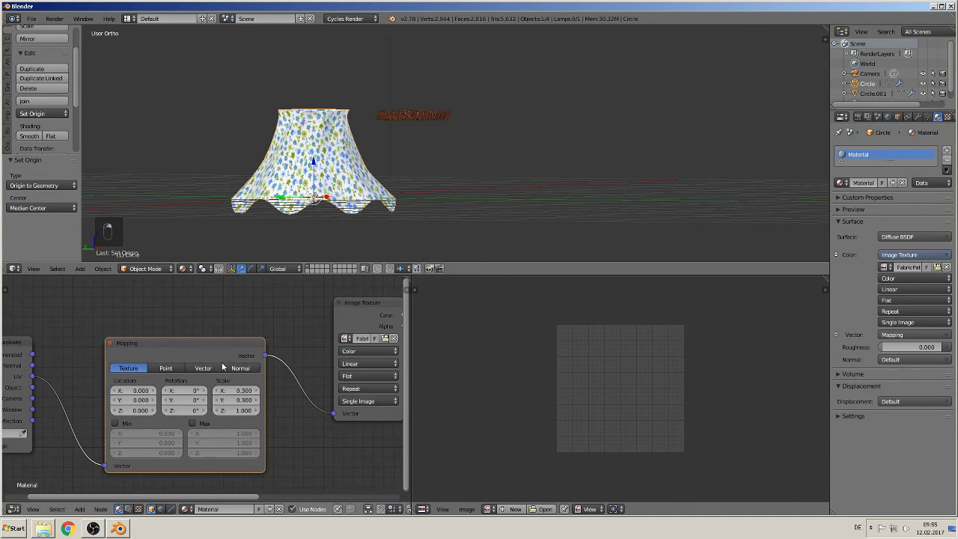
{"action": "scroll", "coordinate": [222, 366], "scroll_direction": "down", "scroll_amount": 2}
{"action": "scroll", "coordinate": [249, 357], "scroll_direction": "up", "scroll_amount": 4, "text": "ctrl"}
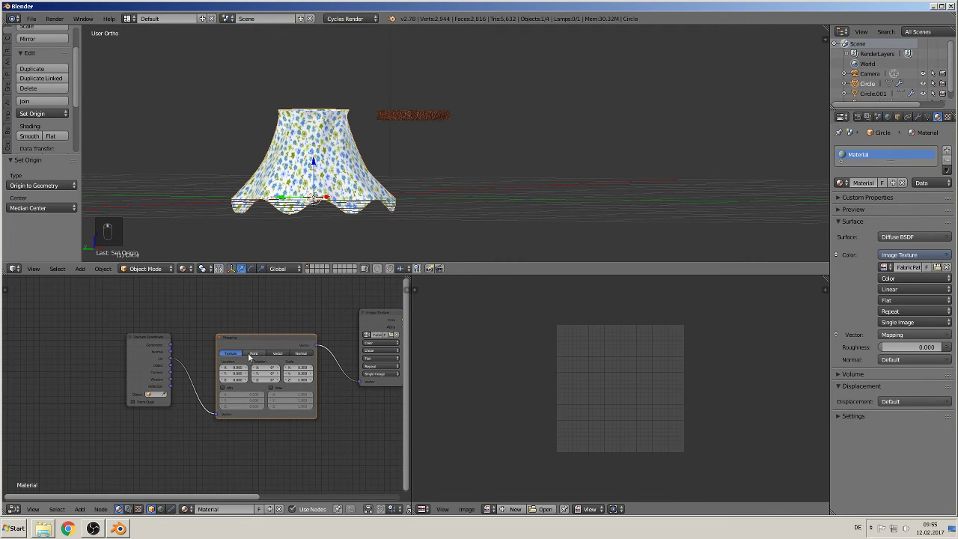
{"action": "left_click", "coordinate": [254, 346]}
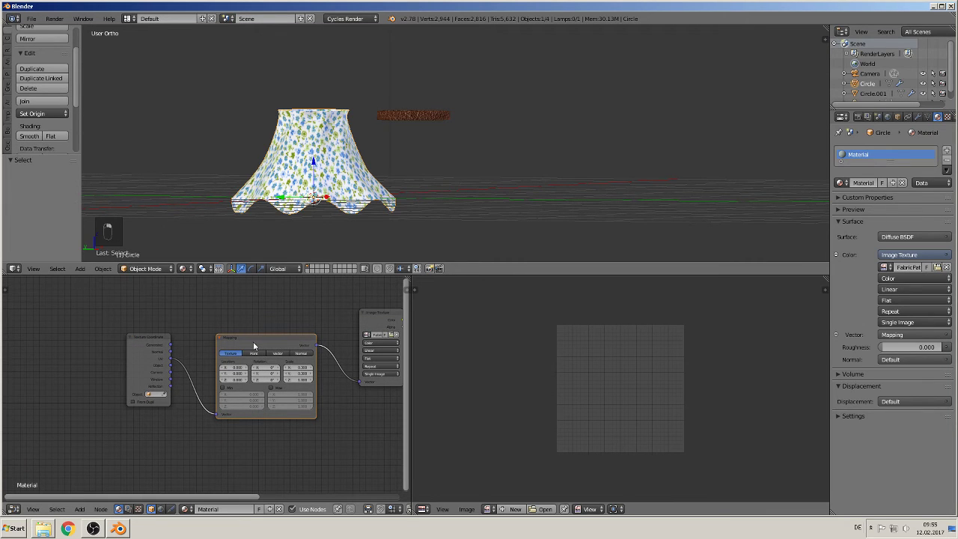
{"action": "left_click", "coordinate": [145, 344]}
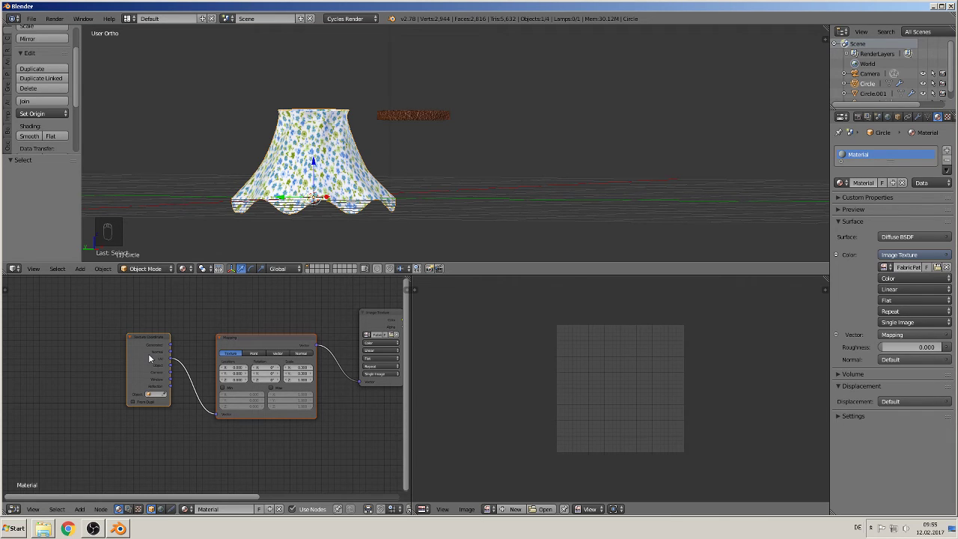
Step: Paste the skirt's Texture Coordinate and Mapping nodes into the leather band material, feeding its Image Texture Vector
{"action": "key", "text": "ctrl+c"}
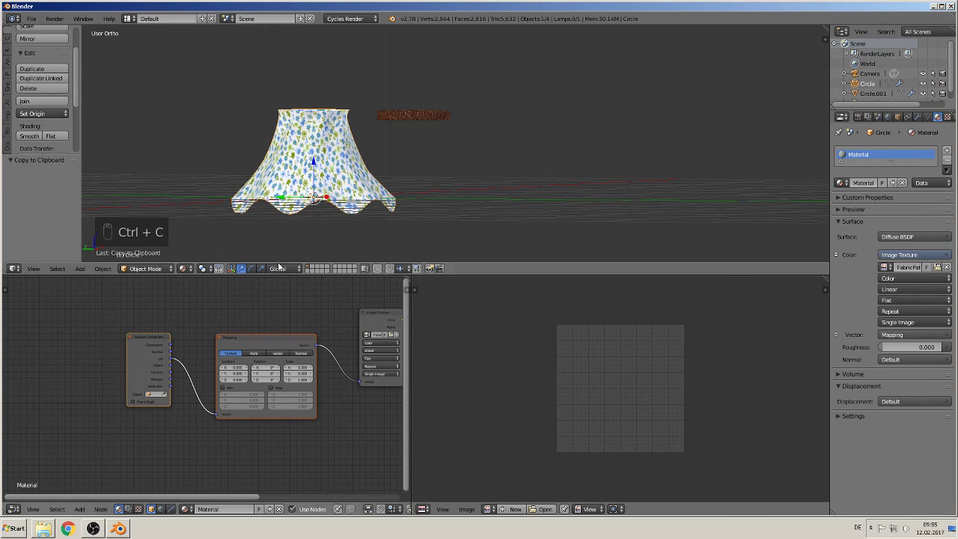
{"action": "right_click", "coordinate": [419, 114]}
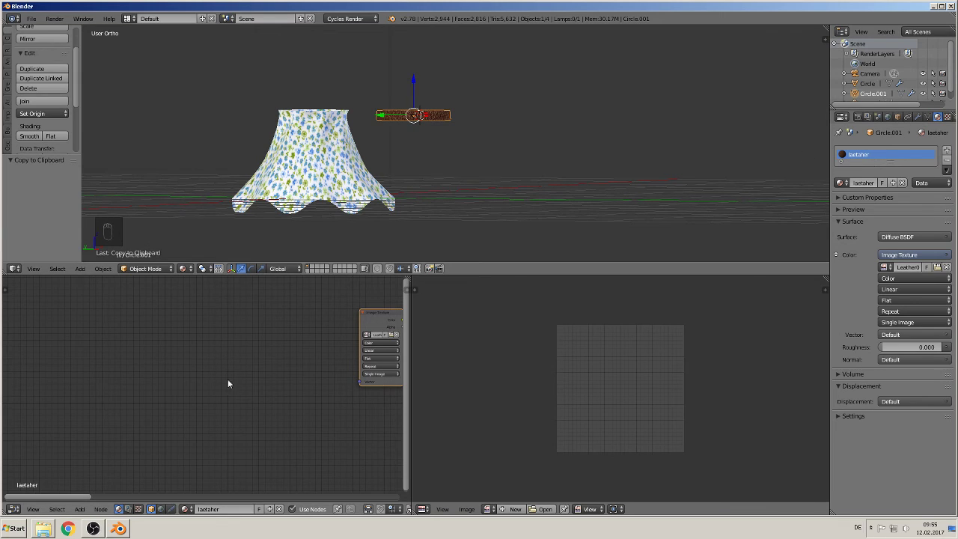
{"action": "key", "text": "ctrl+v"}
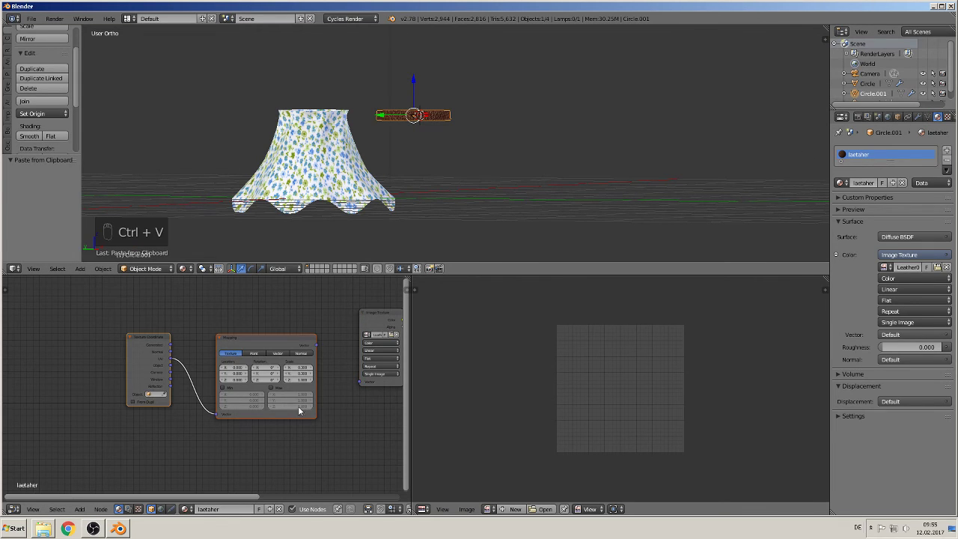
{"action": "left_click_drag", "start_coordinate": [316, 345], "coordinate": [363, 383]}
Step: Set the leather Mapping node's Scale to 0.3
{"action": "middle_click_drag", "start_coordinate": [368, 398], "coordinate": [301, 394]}
{"action": "scroll", "coordinate": [395, 143], "scroll_direction": "up", "scroll_amount": 5}
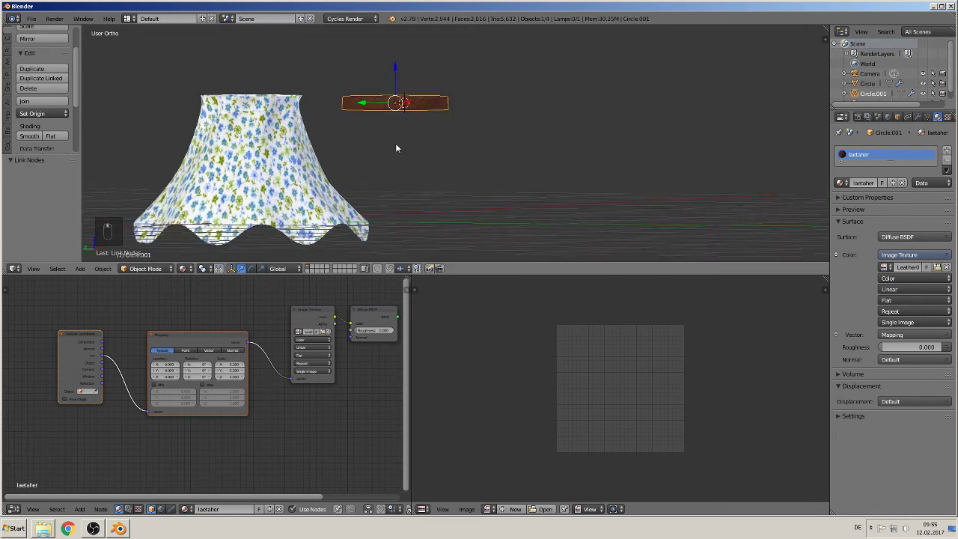
{"action": "scroll", "coordinate": [368, 88], "scroll_direction": "up", "scroll_amount": 1}
{"action": "middle_click_drag", "start_coordinate": [368, 87], "coordinate": [309, 142], "text": "shift"}
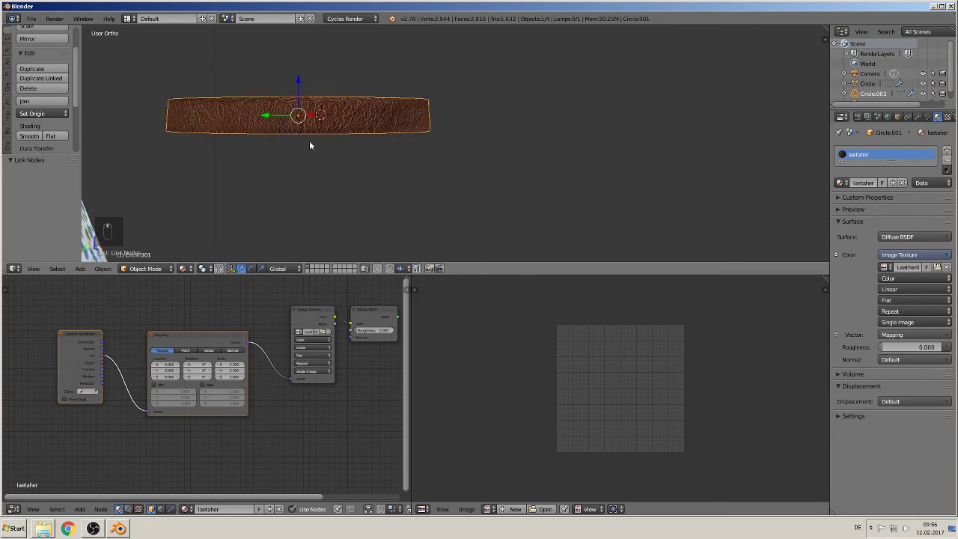
{"action": "scroll", "coordinate": [309, 142], "scroll_direction": "up", "scroll_amount": 2}
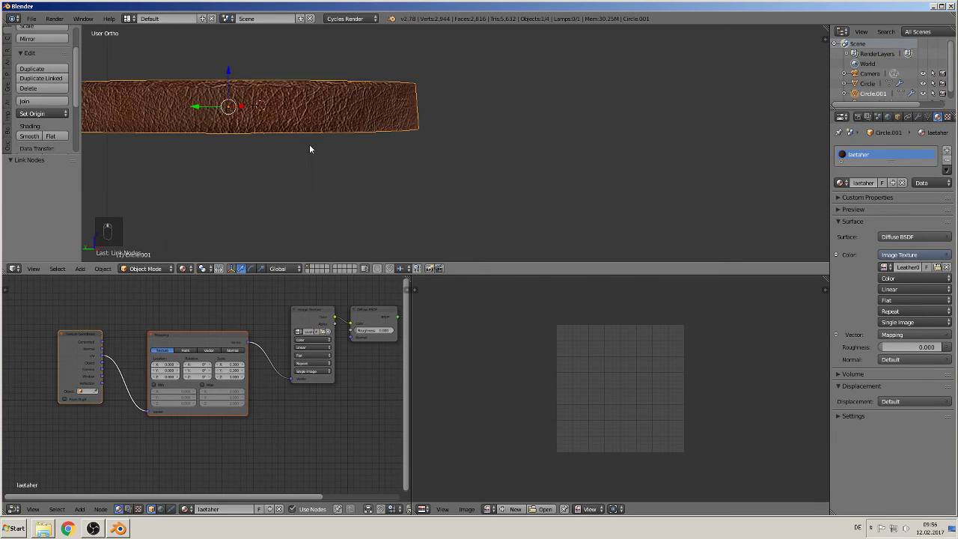
{"action": "left_click", "coordinate": [234, 364]}
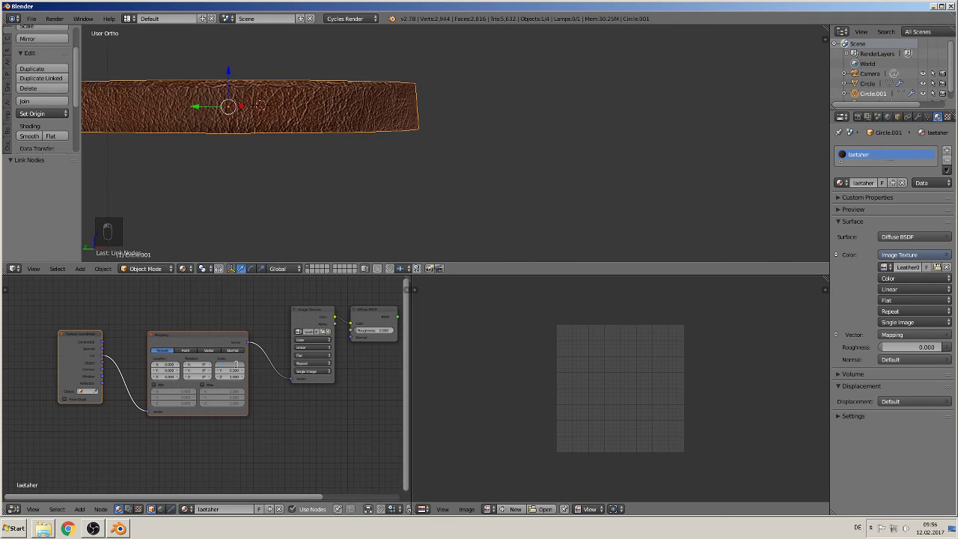
{"action": "type", "text": "0.3"}
{"action": "key", "text": "Return"}
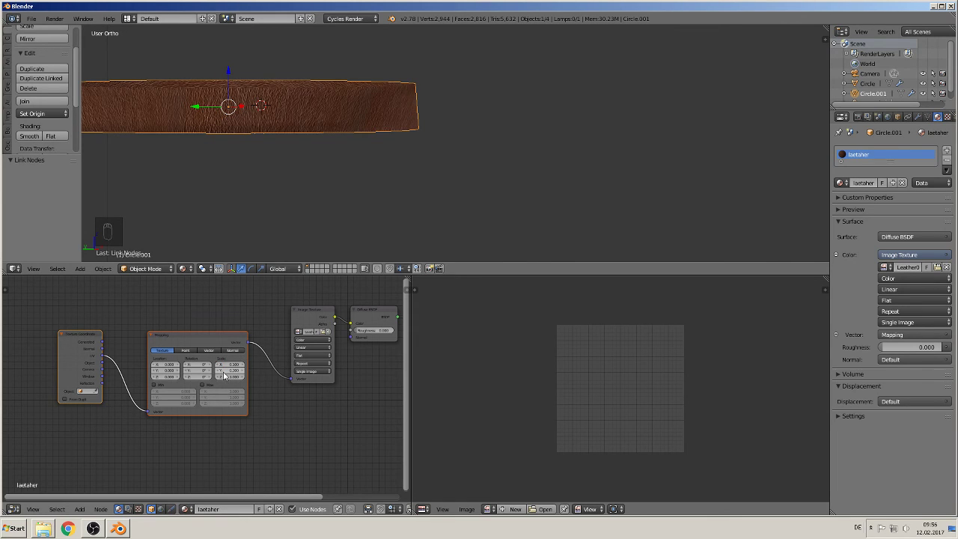
{"action": "left_click", "coordinate": [235, 363]}
Step: Move the leather band along Y onto the skirt's top edge and scale it to 1.002
{"action": "scroll", "coordinate": [360, 183], "scroll_direction": "down", "scroll_amount": 2}
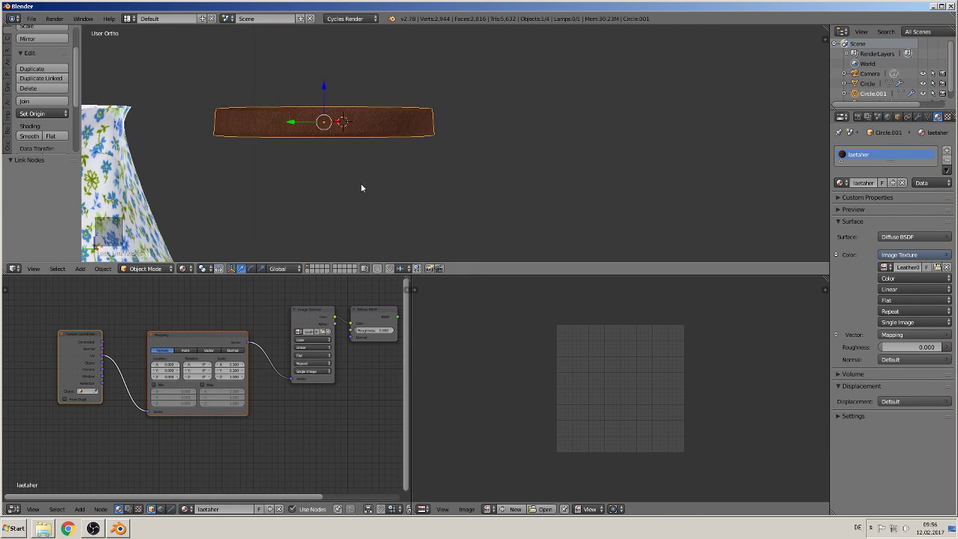
{"action": "key", "text": "Tab"}
{"action": "key", "text": "Tab"}
{"action": "scroll", "coordinate": [345, 171], "scroll_direction": "down", "scroll_amount": 2}
{"action": "key", "text": "g"}
{"action": "key", "text": "y"}
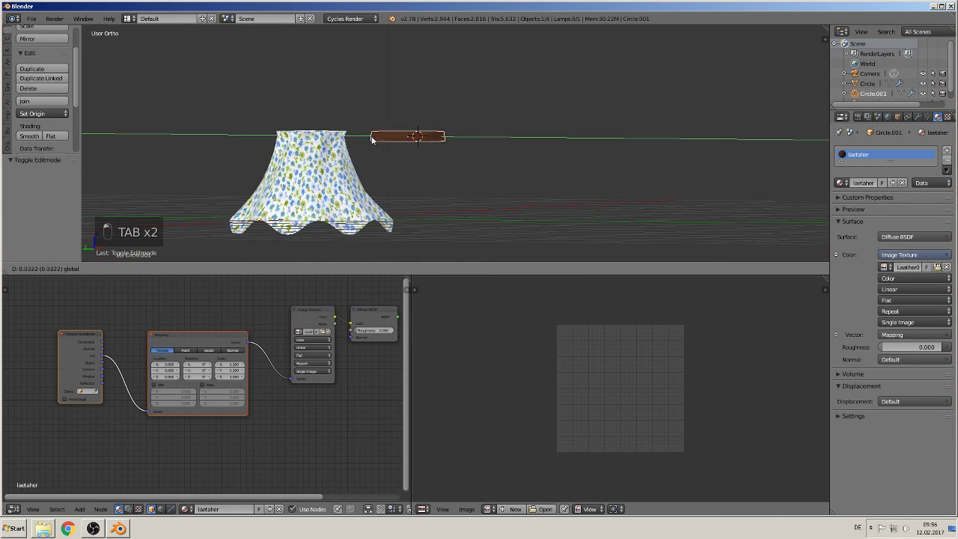
{"action": "left_click", "coordinate": [273, 137]}
{"action": "key", "text": "s"}
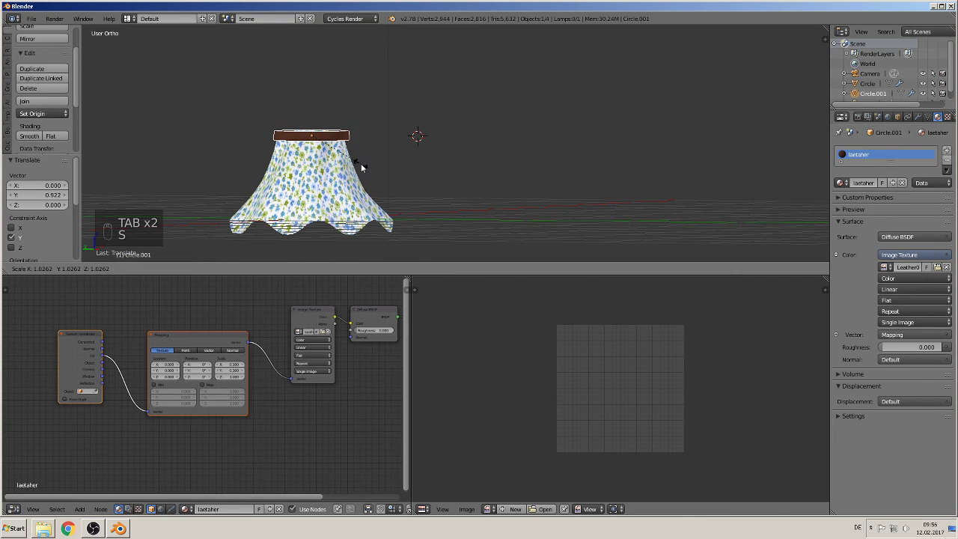
{"action": "left_click", "coordinate": [359, 166]}
{"action": "scroll", "coordinate": [359, 162], "scroll_direction": "up", "scroll_amount": 4}
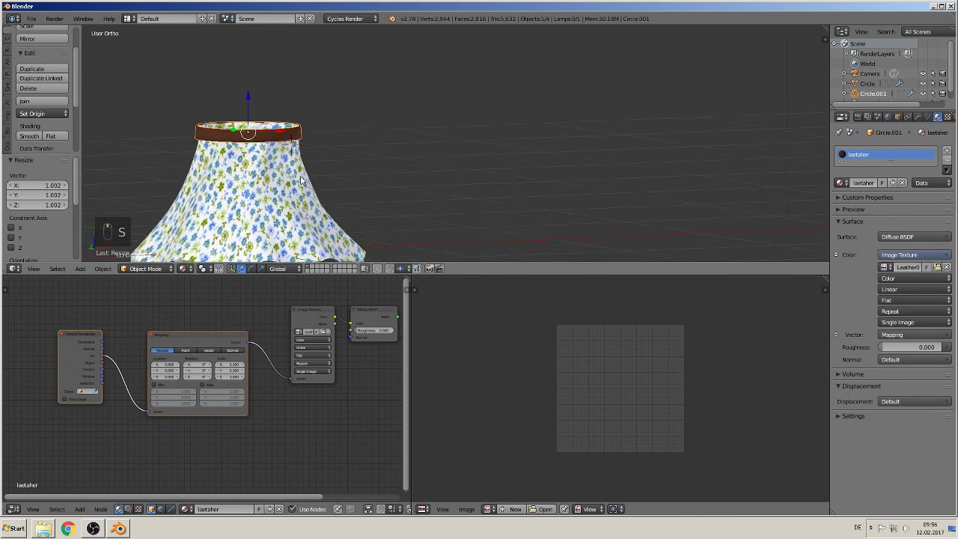
{"action": "scroll", "coordinate": [335, 178], "scroll_direction": "down", "scroll_amount": 3}
{"action": "middle_click_drag", "start_coordinate": [461, 170], "coordinate": [299, 139]}
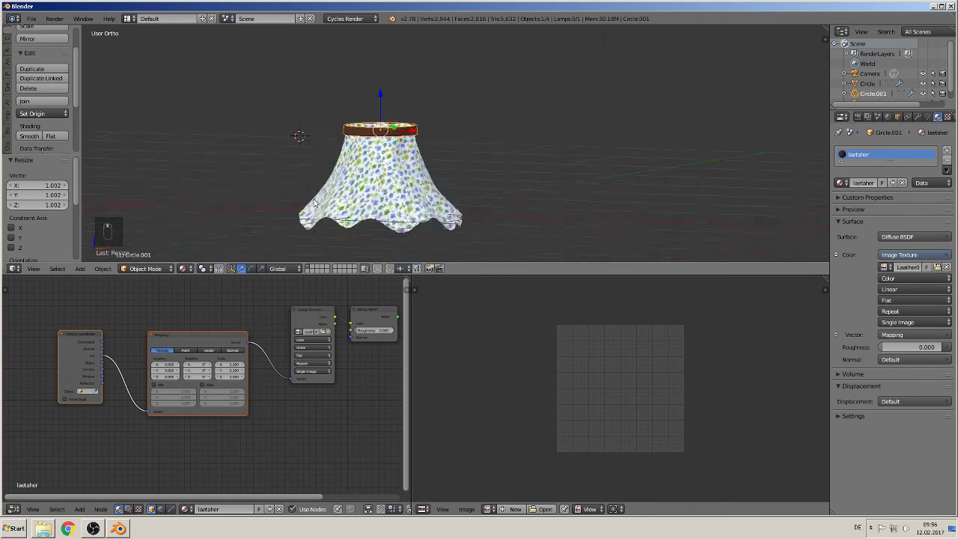
Step: Select the skirt body and scale it by 1.252 to flare it wider
{"action": "key", "text": "Tab"}
{"action": "key", "text": "Tab"}
{"action": "right_click", "coordinate": [377, 179]}
{"action": "key", "text": "Tab"}
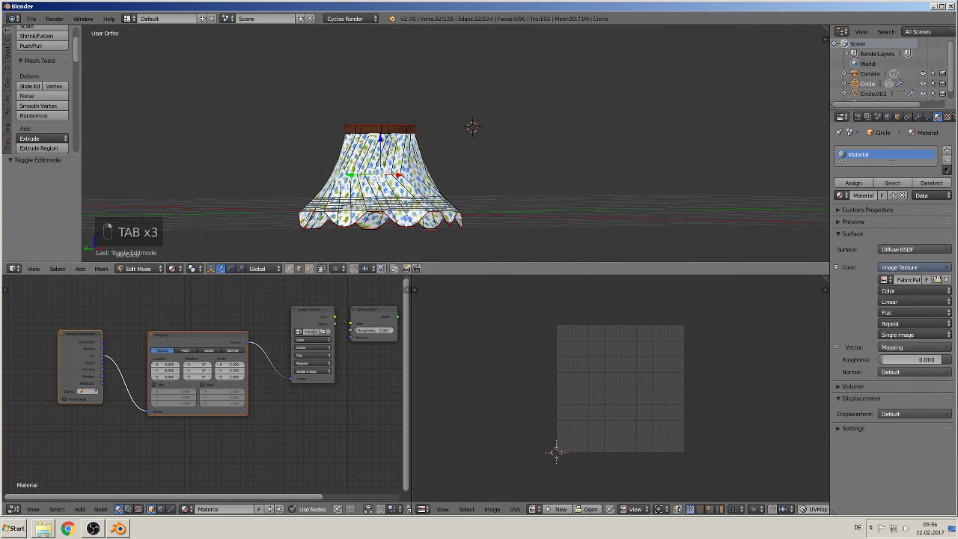
{"action": "key", "text": "s"}
{"action": "key", "text": "Tab"}
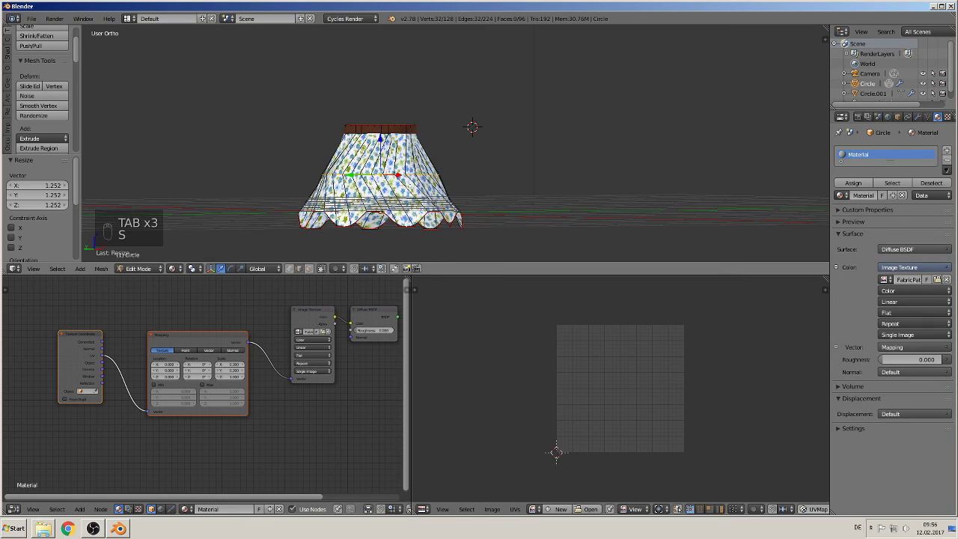
{"action": "middle_click_drag", "start_coordinate": [410, 192], "coordinate": [354, 222]}
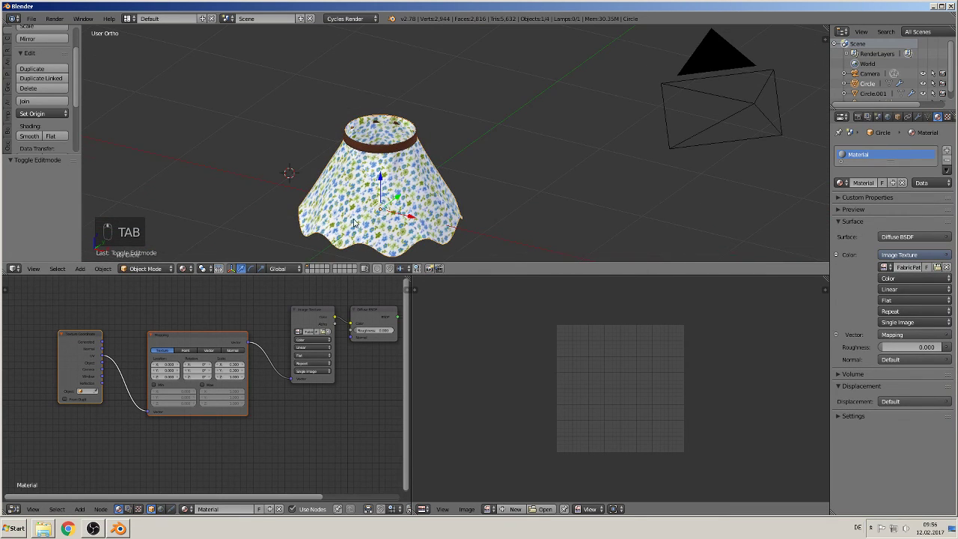
{"action": "left_click", "coordinate": [185, 268]}
{"action": "left_click", "coordinate": [206, 200]}
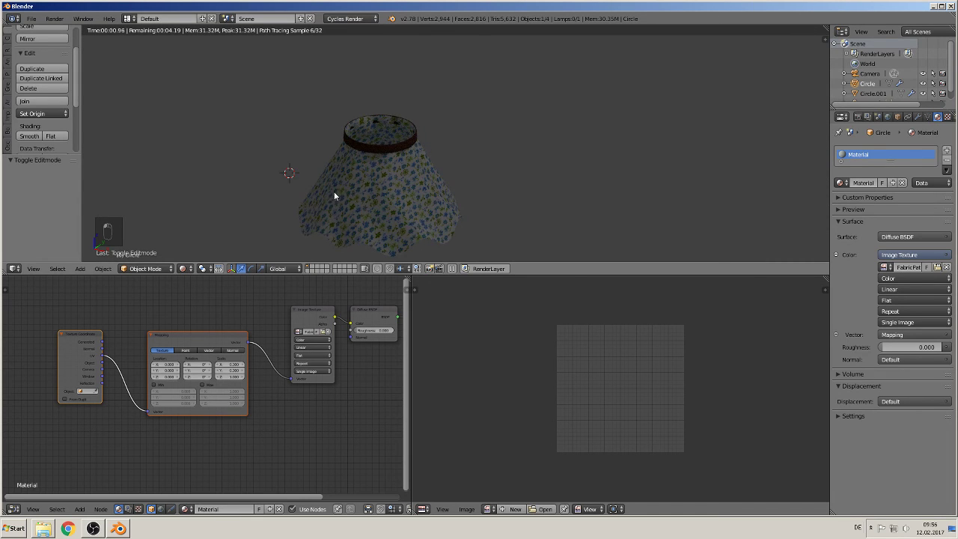
{"action": "middle_click_drag", "start_coordinate": [334, 190], "coordinate": [404, 209]}
{"action": "left_click", "coordinate": [185, 268]}
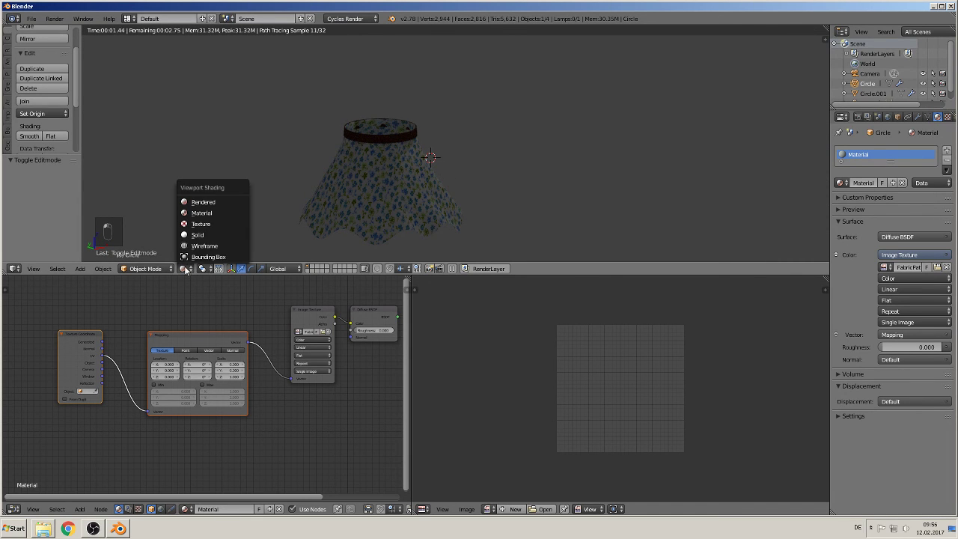
{"action": "left_click", "coordinate": [208, 210]}
{"action": "middle_click_drag", "start_coordinate": [419, 140], "coordinate": [353, 104]}
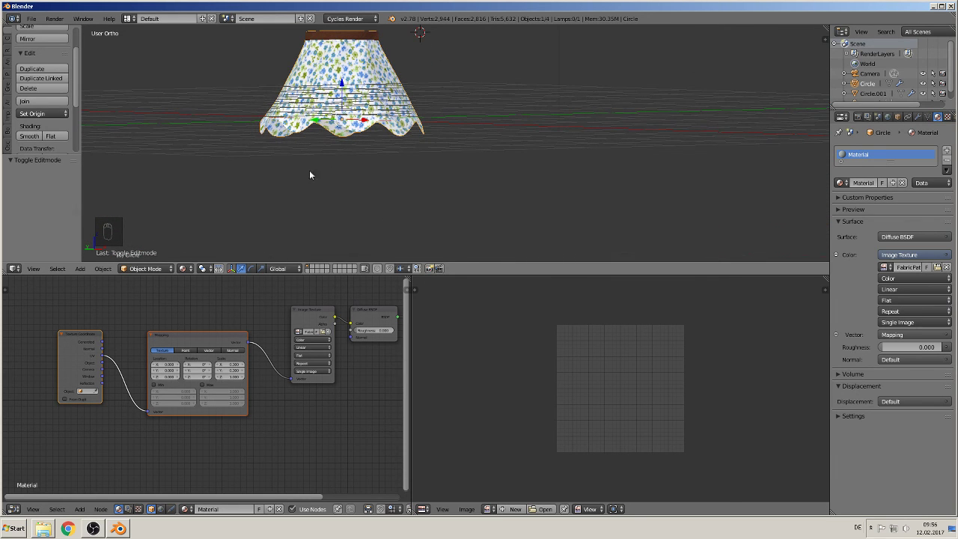
{"action": "middle_click_drag", "start_coordinate": [344, 204], "coordinate": [403, 196]}
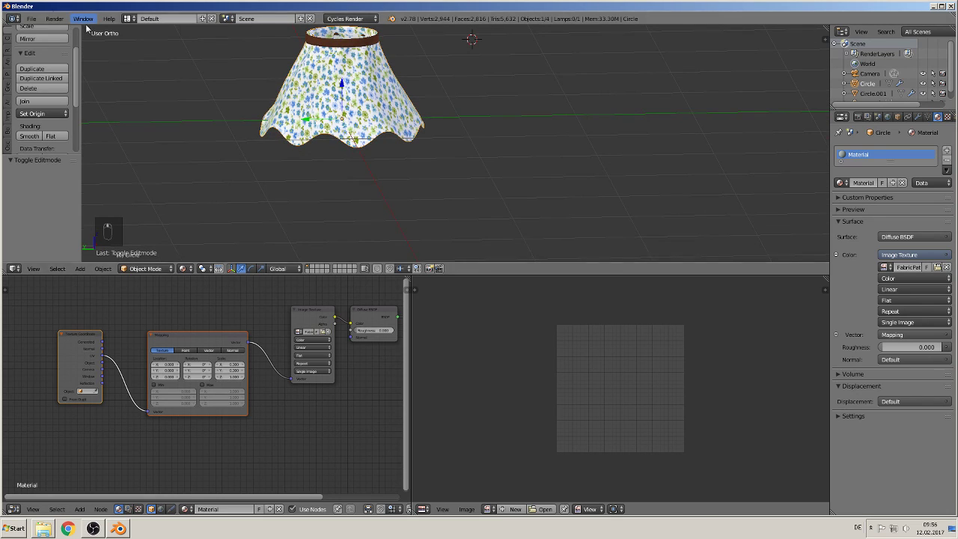